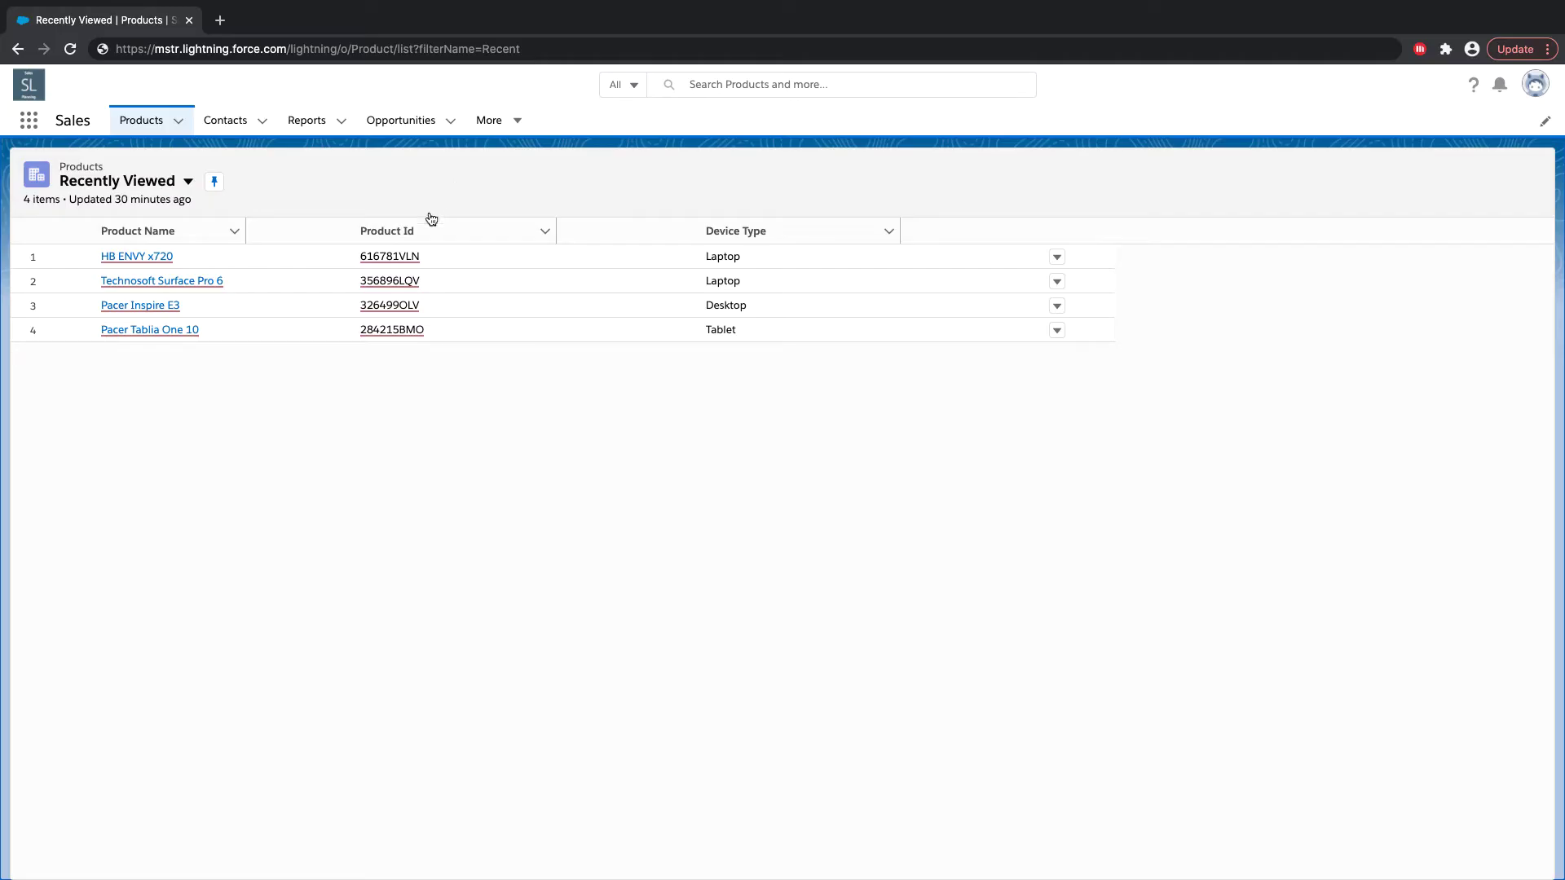
- Preview the information cards for the product IDs in the Recently Viewed product list
mouse_move(399, 256)
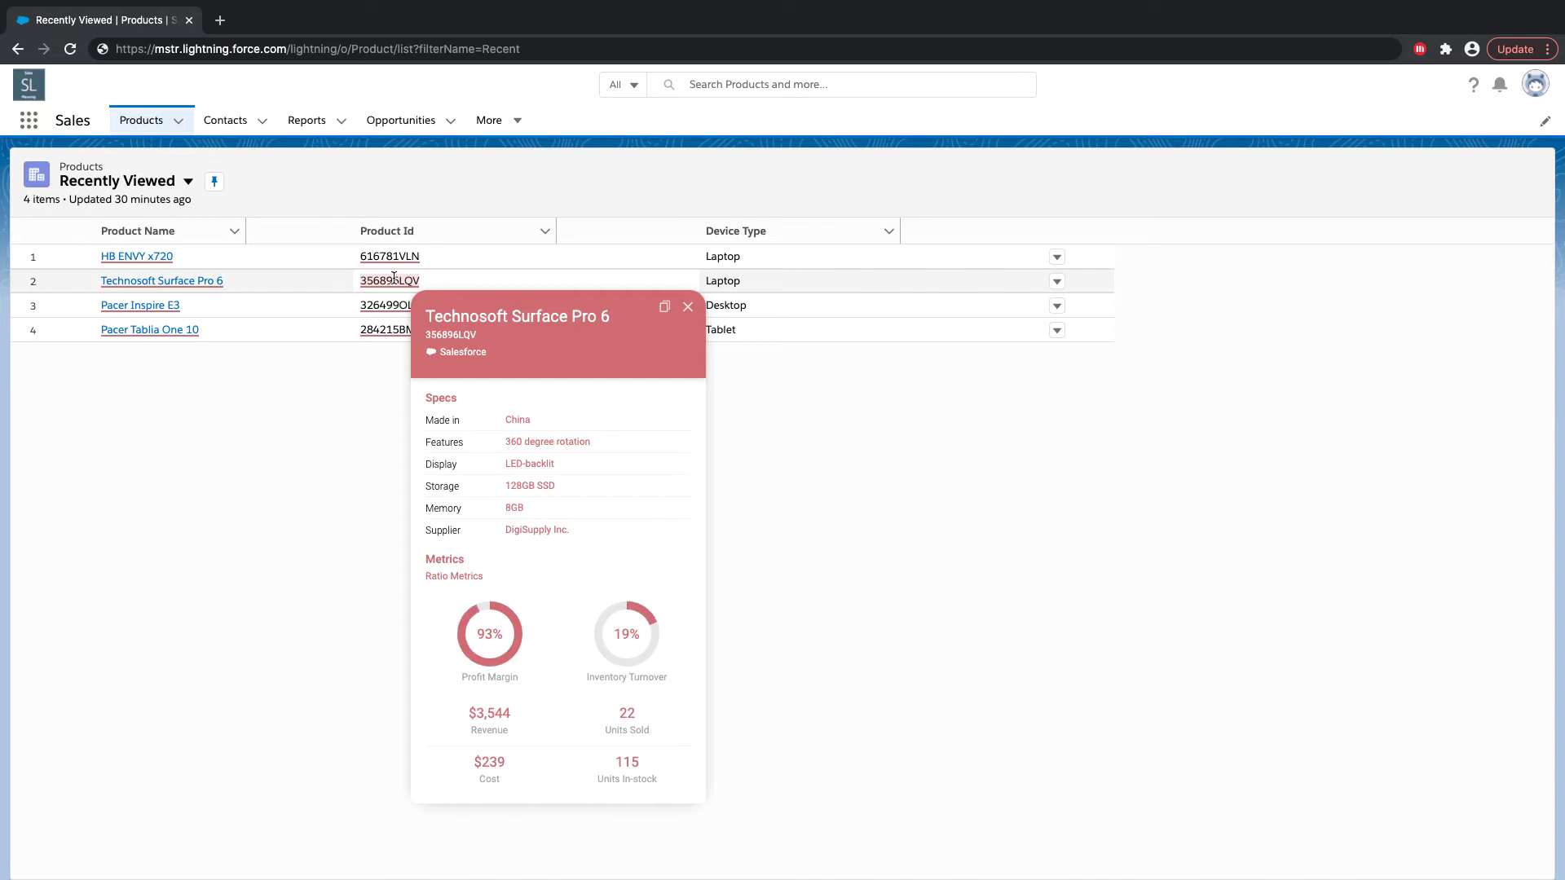
mouse_move(389, 307)
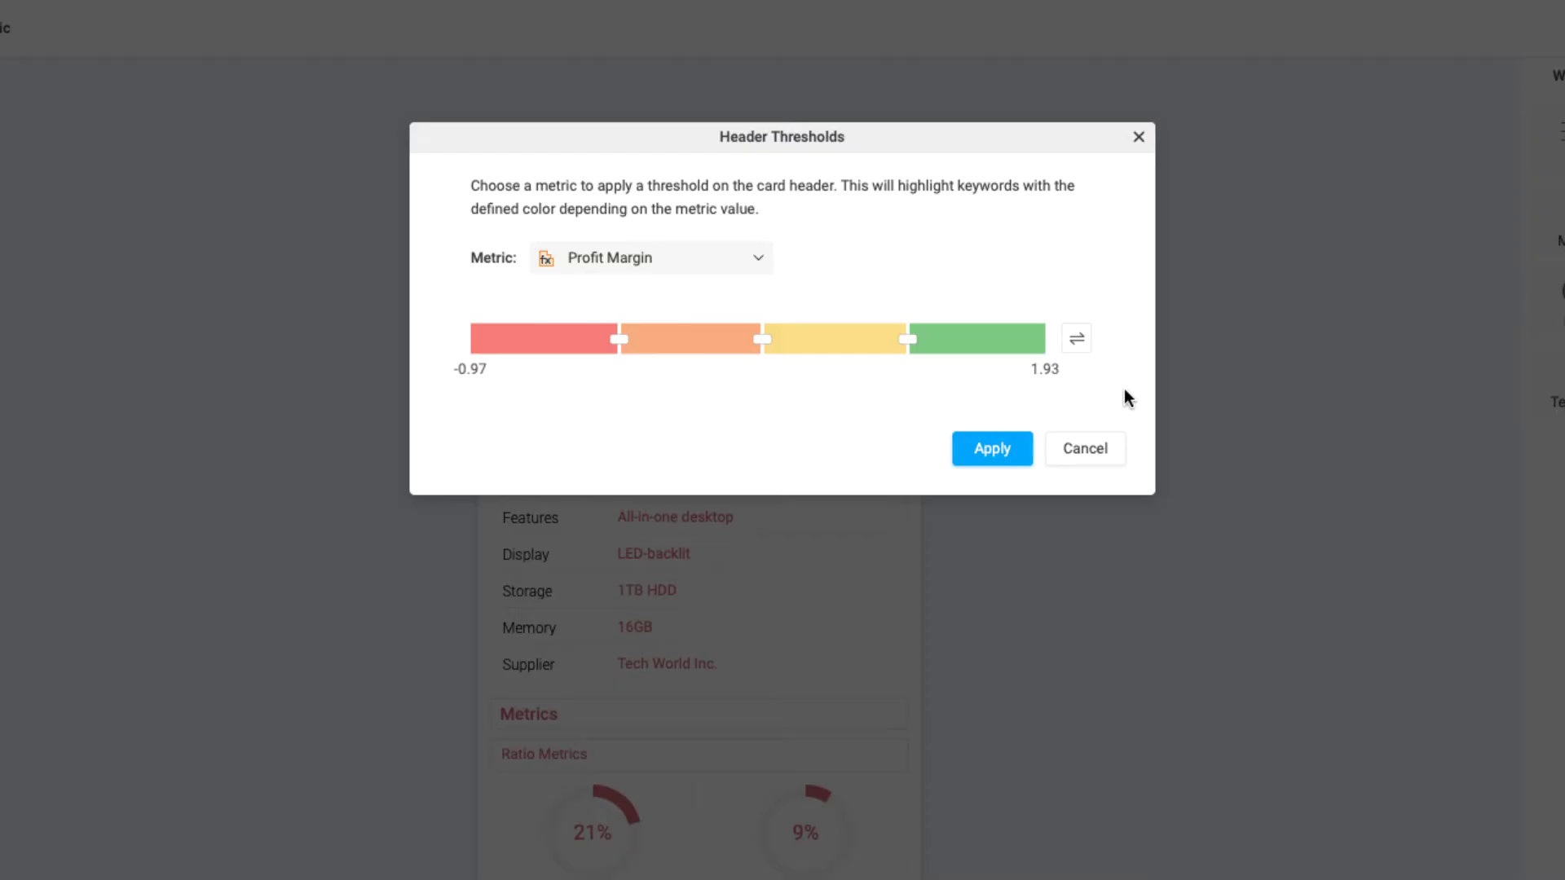
- Color the four Profit Margin header threshold bands red, orange, yellow and green, from lowest to highest
click(567, 338)
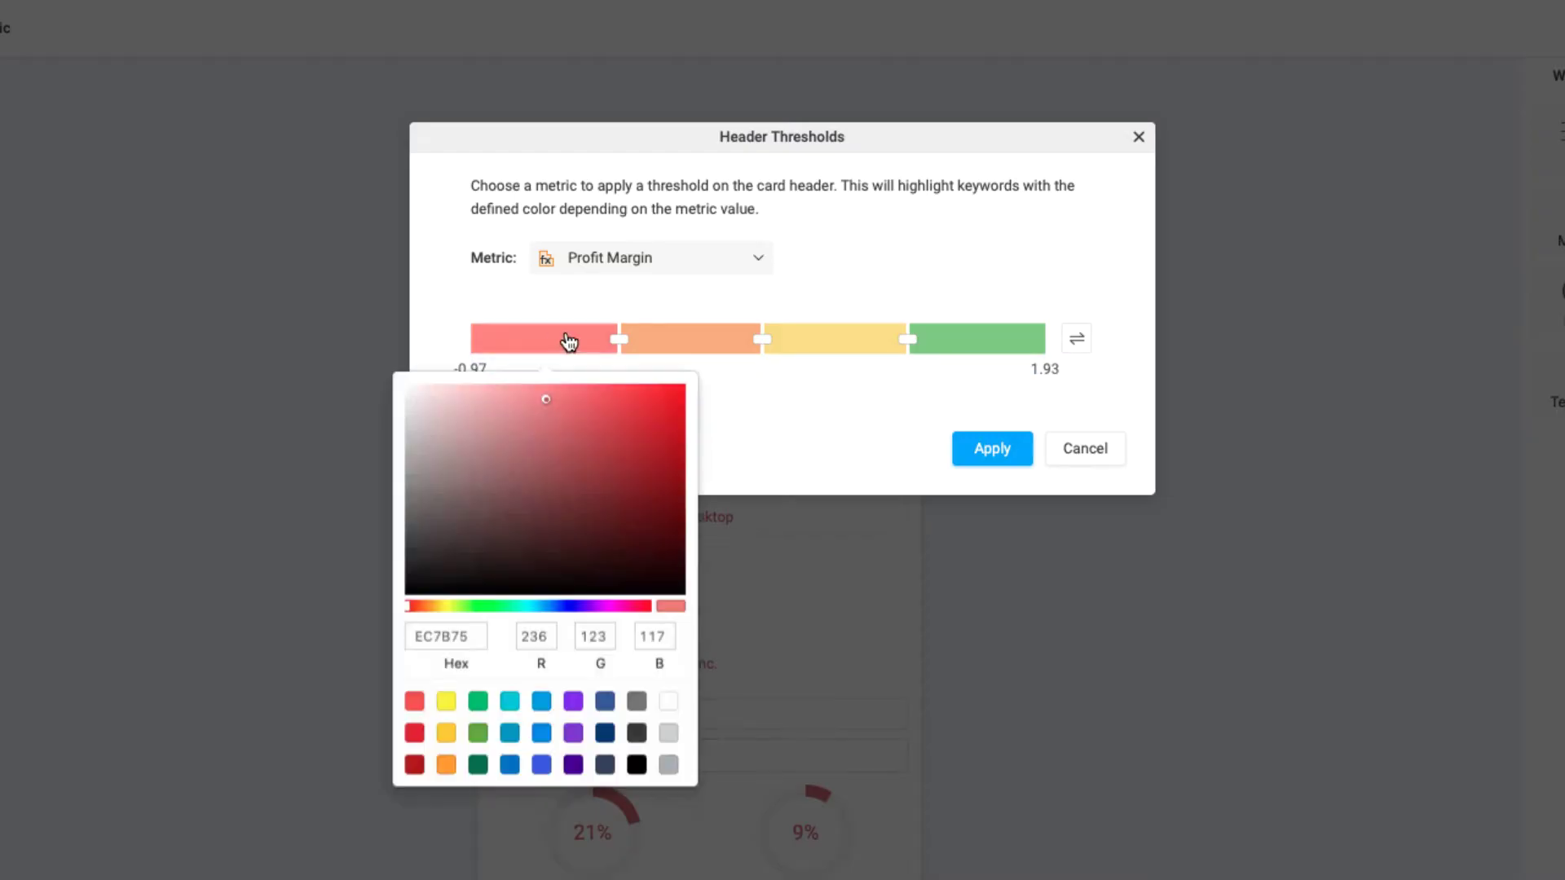
click(414, 702)
click(414, 734)
click(687, 341)
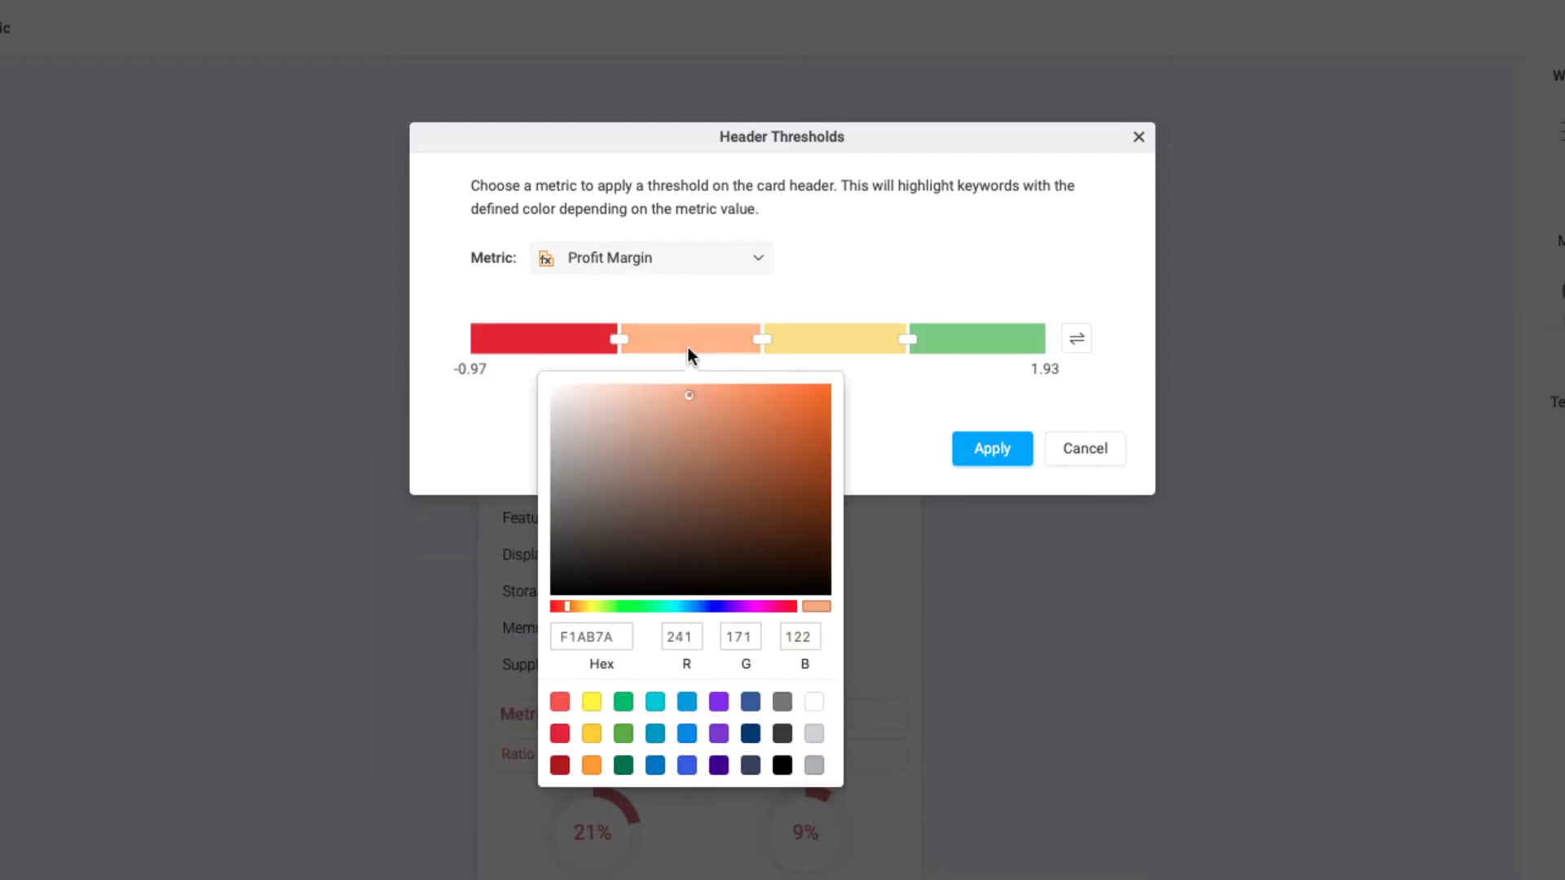
click(591, 765)
click(833, 338)
click(735, 702)
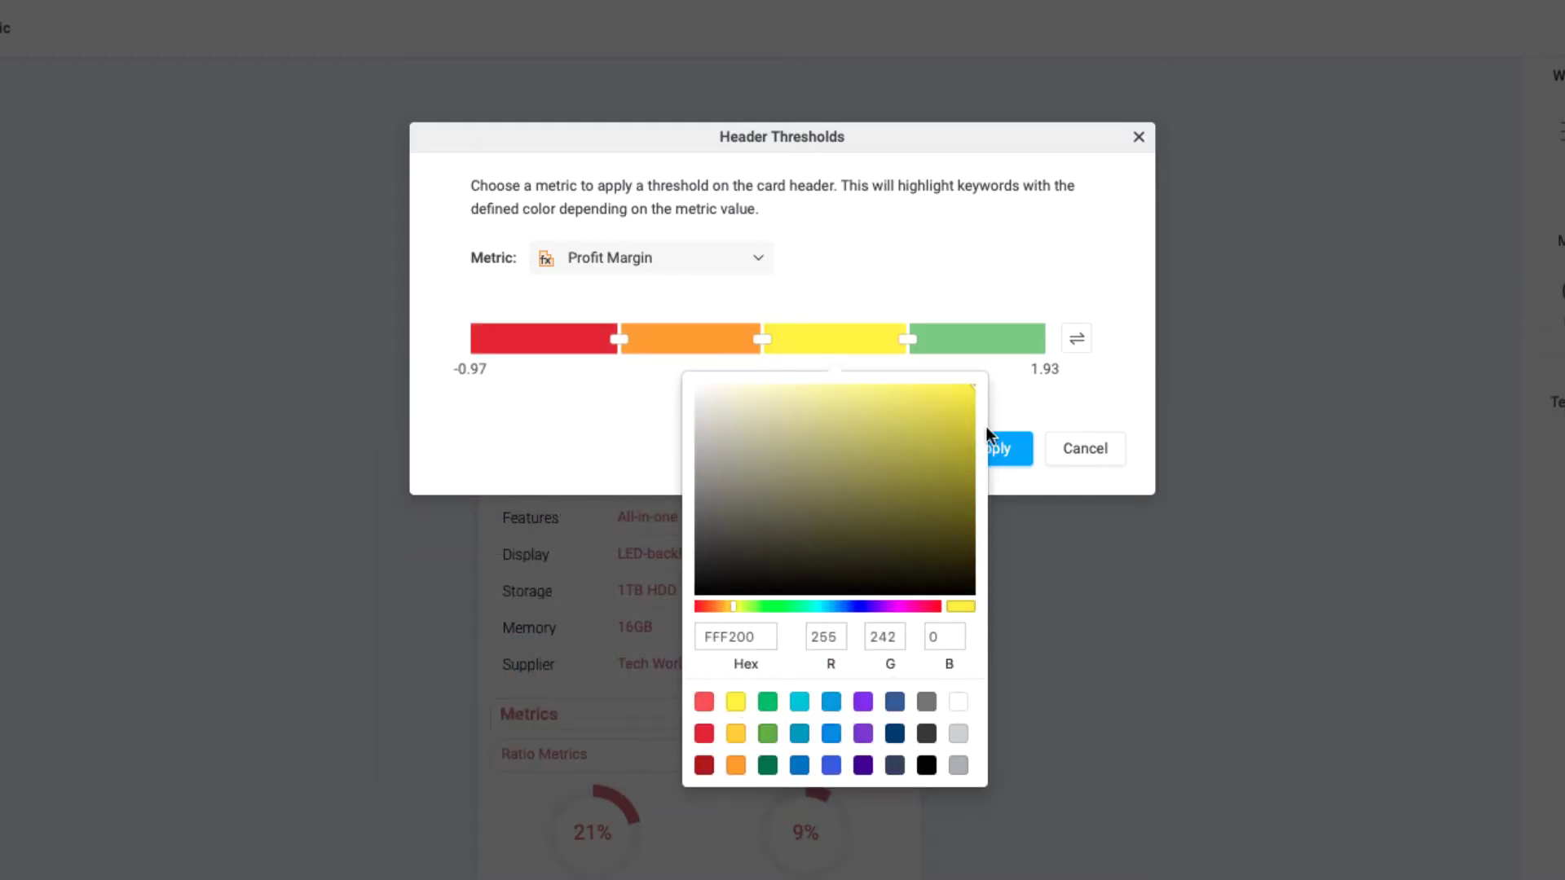
click(992, 340)
click(910, 701)
click(1113, 315)
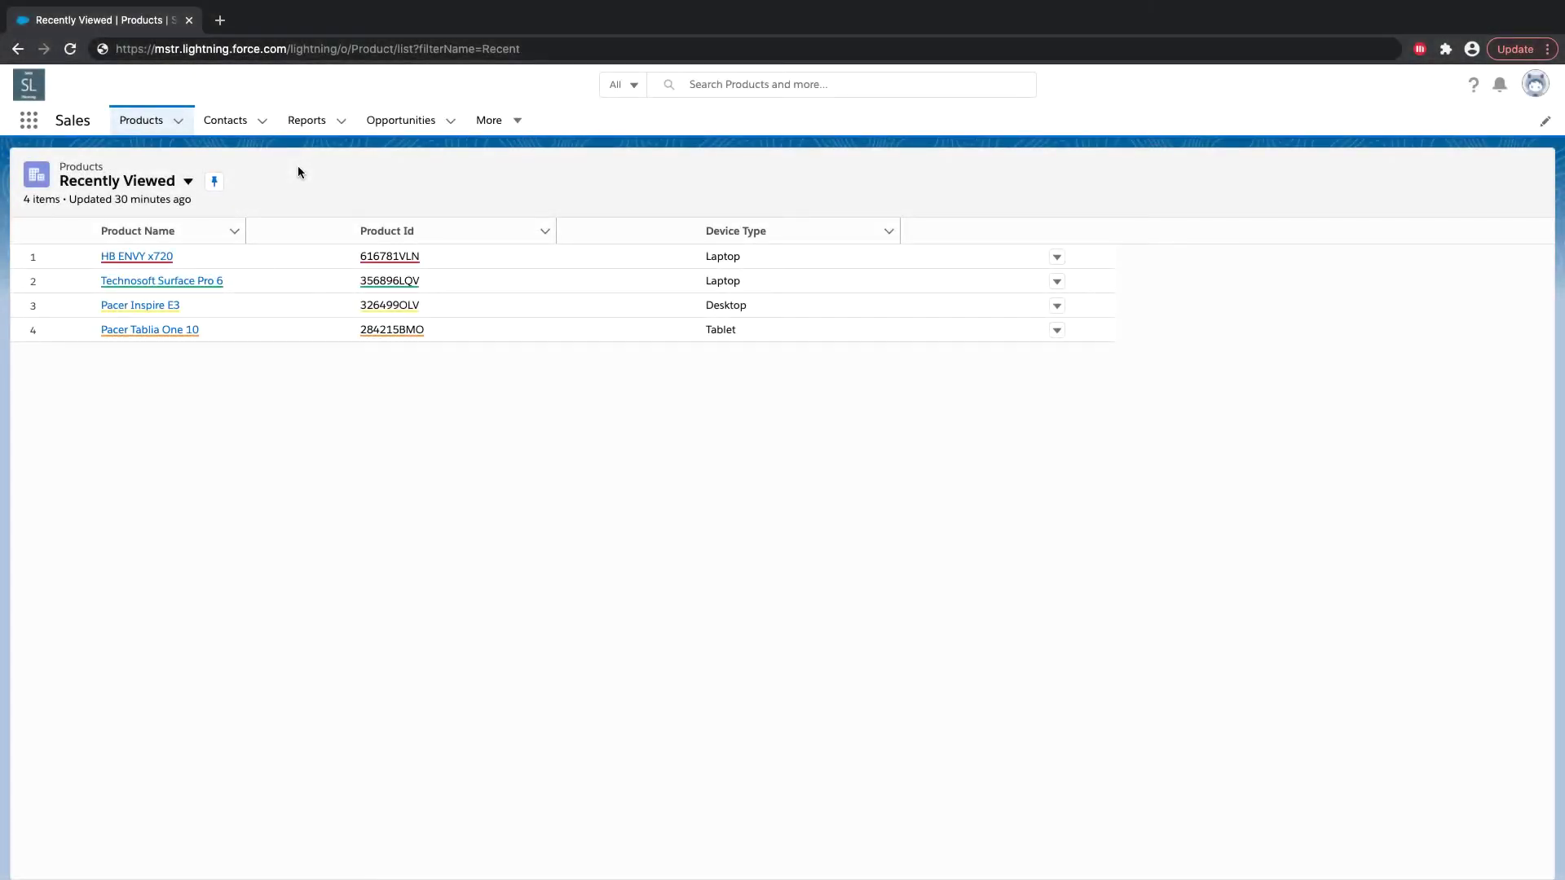
- Preview the card of the HB ENVY x720 in the product list to check its header color
click(377, 254)
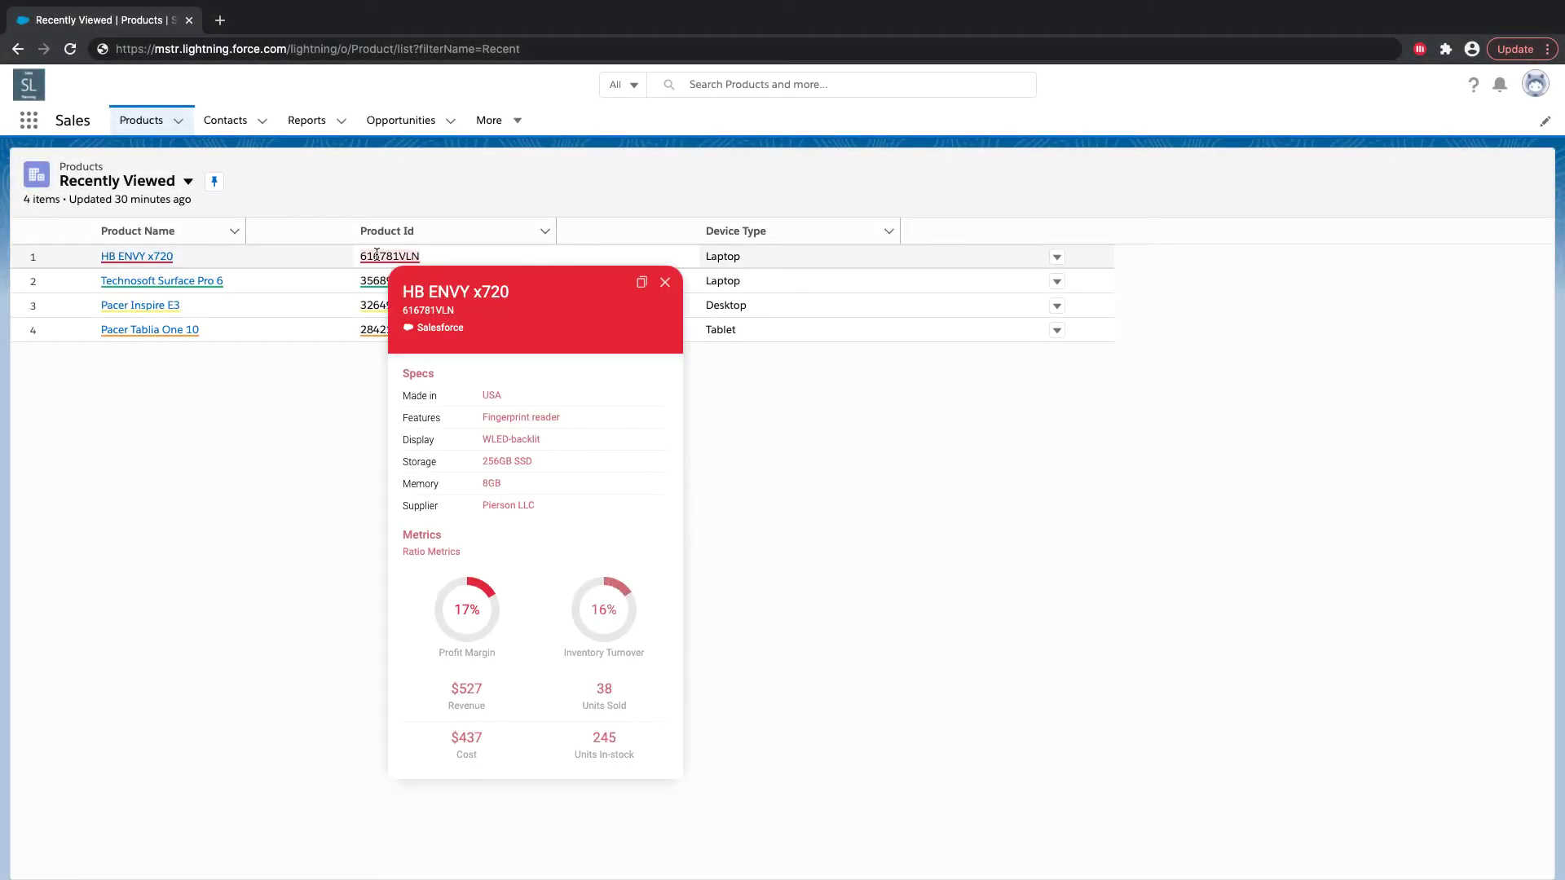
mouse_move(374, 277)
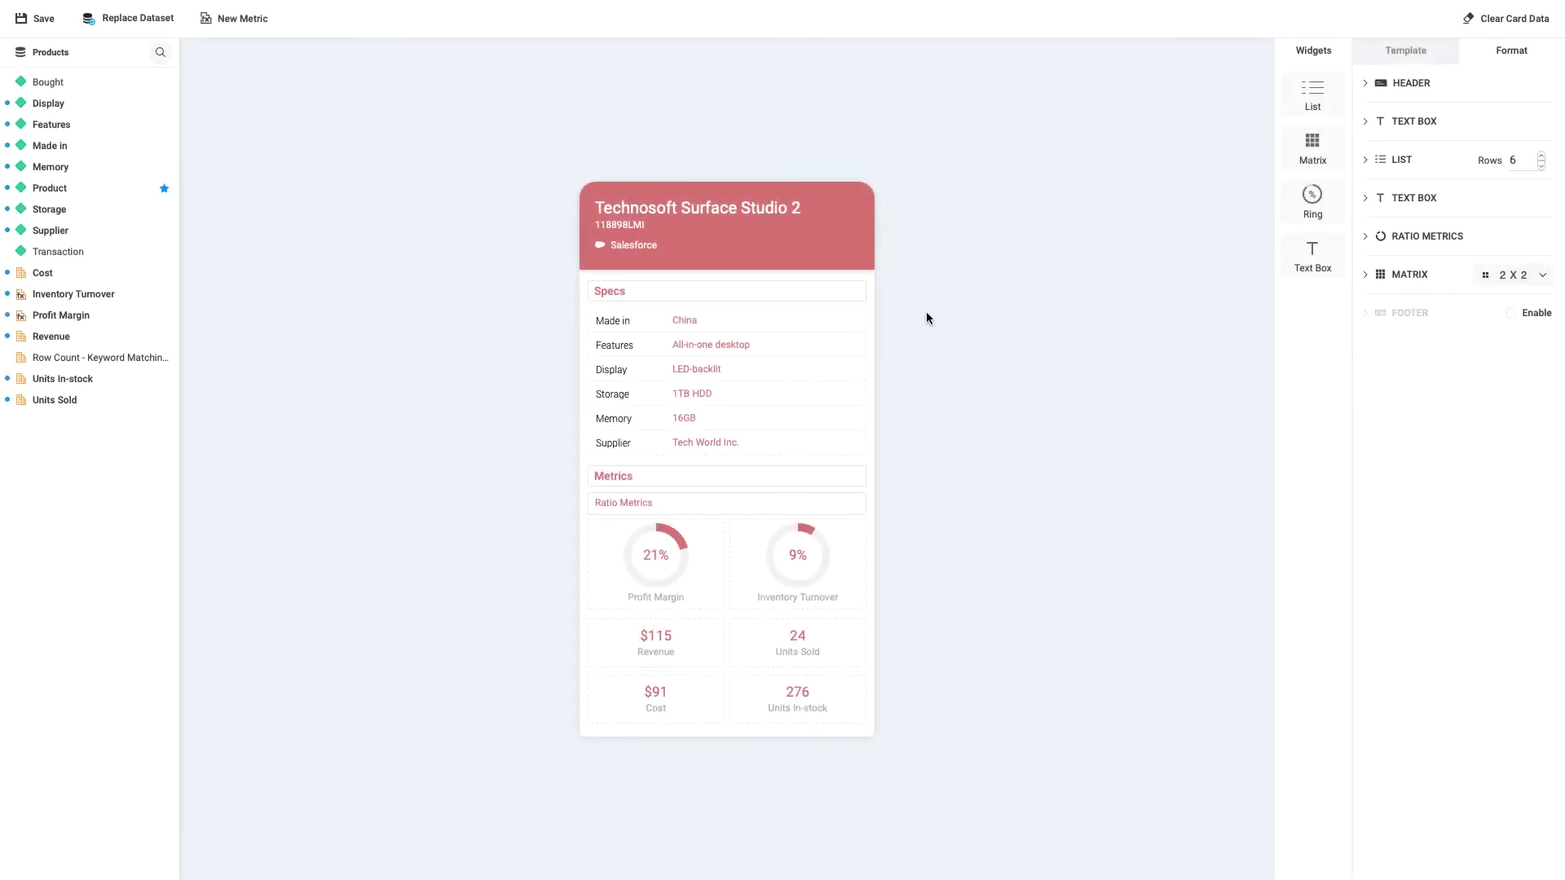
- Open the thresholds of the card header and choose Profit Margin as the metric
click(834, 253)
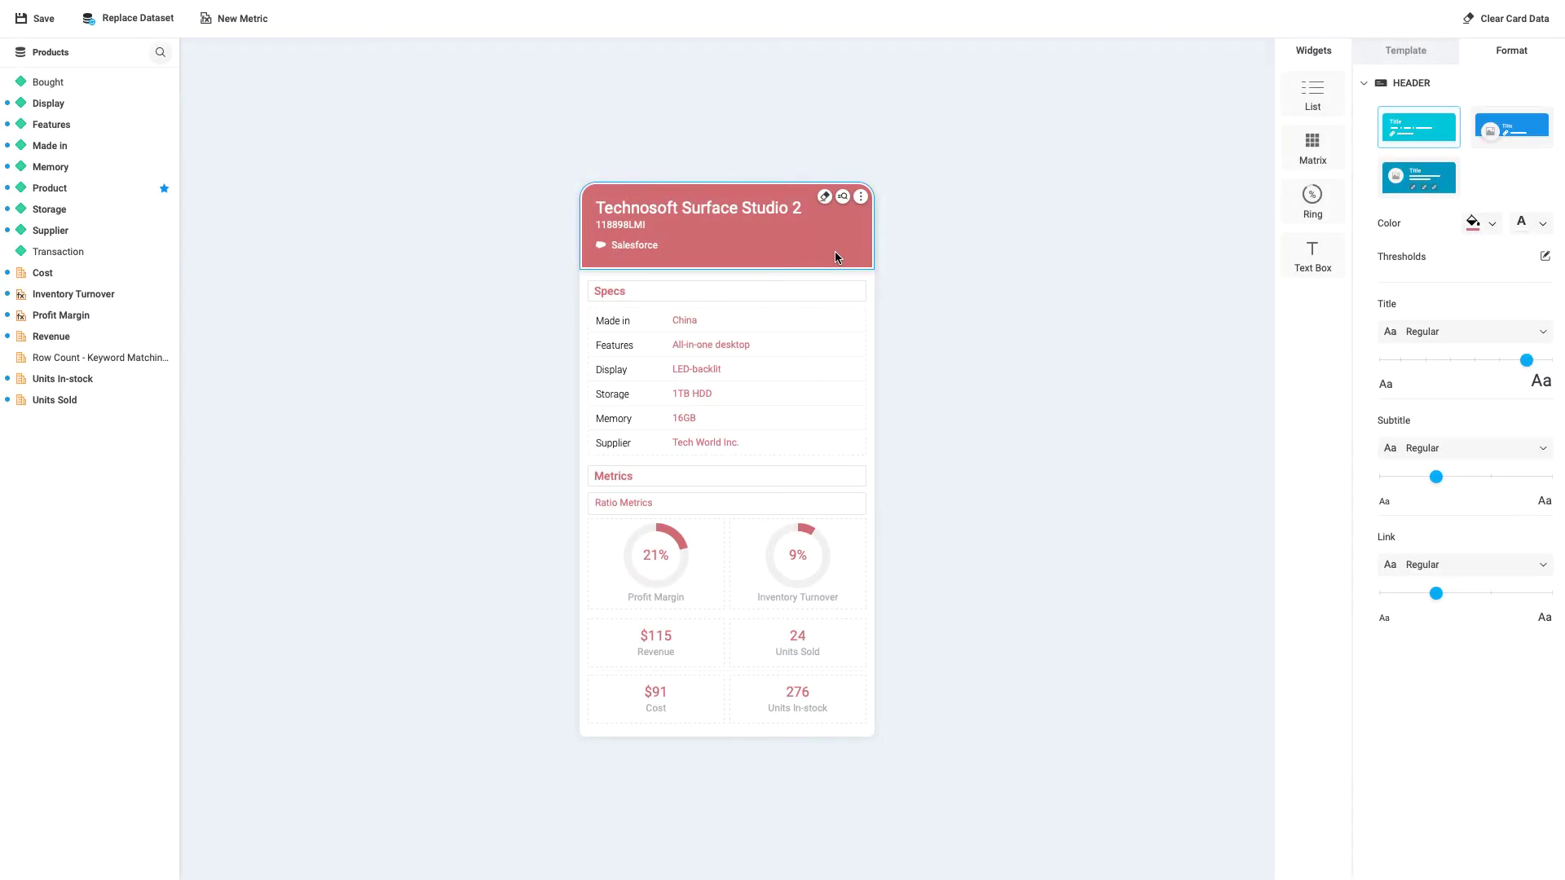
click(1544, 258)
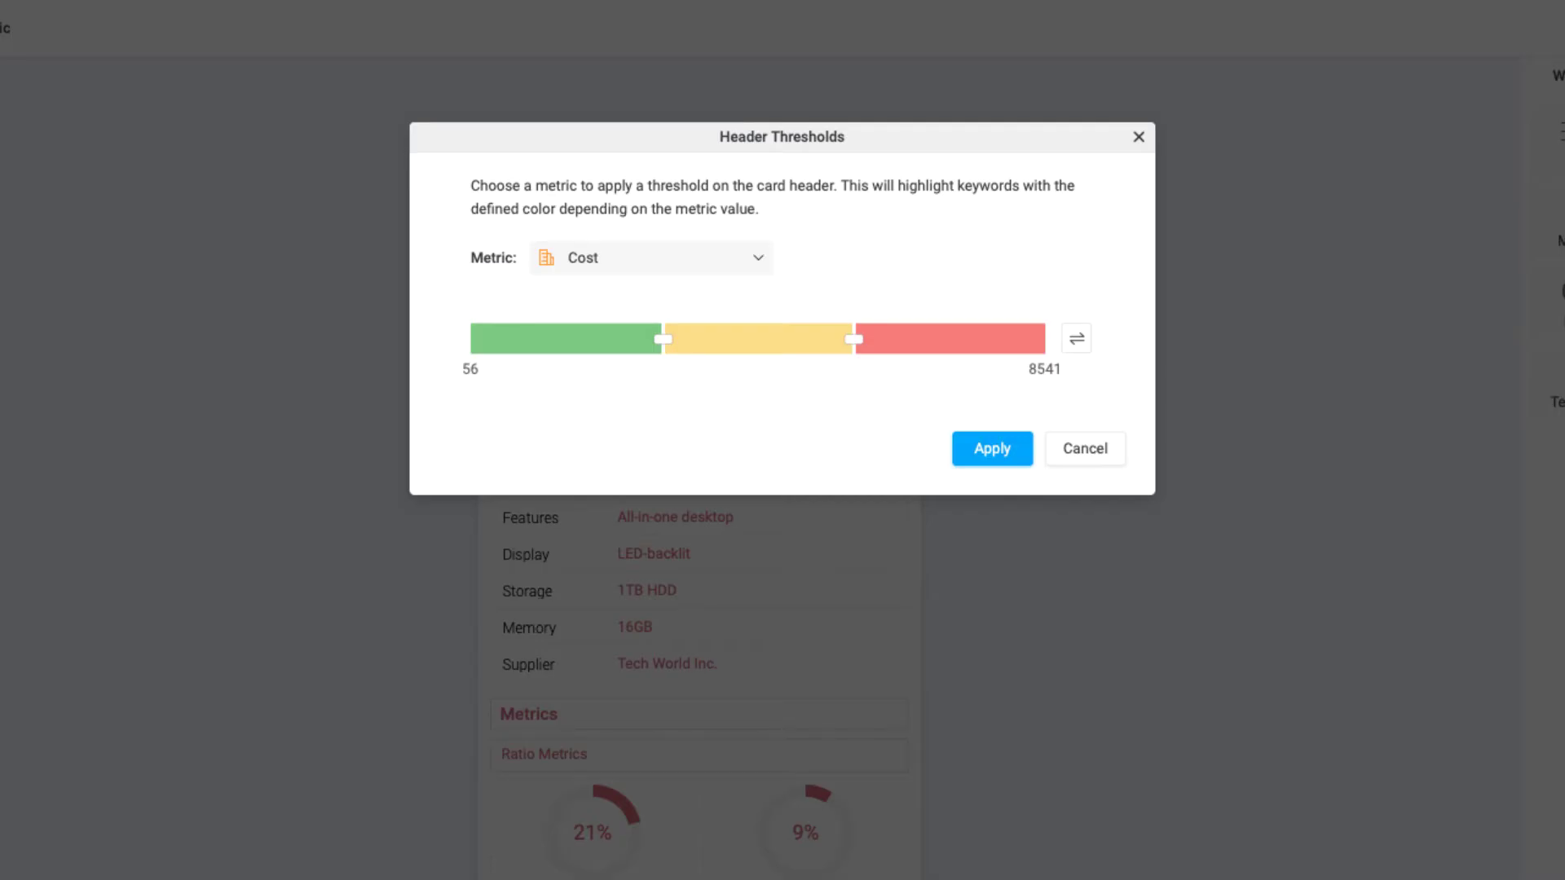
click(751, 254)
click(701, 368)
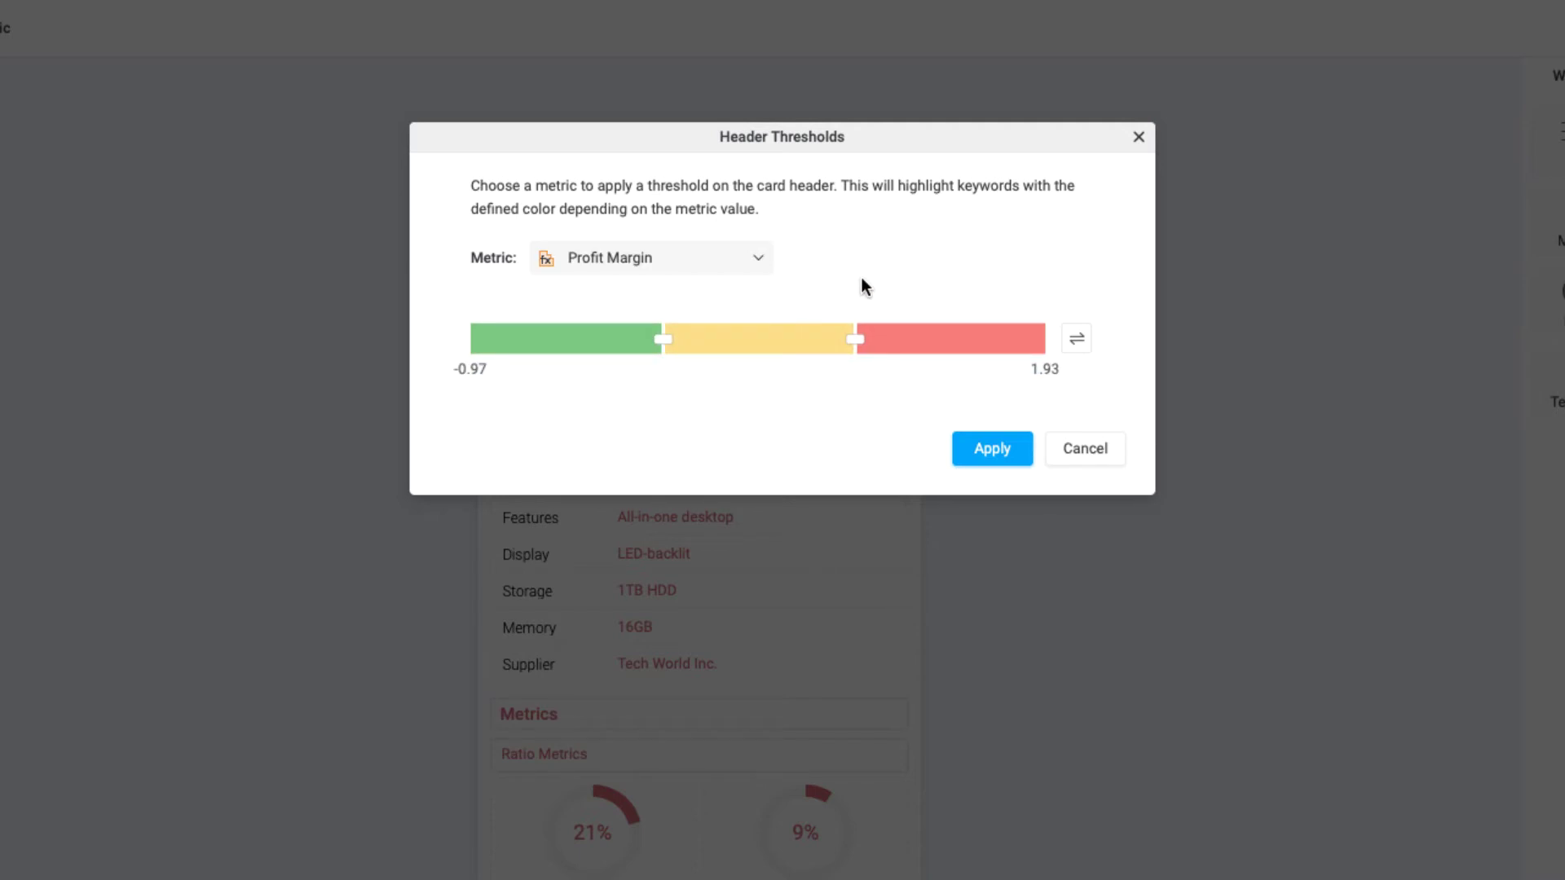
click(717, 258)
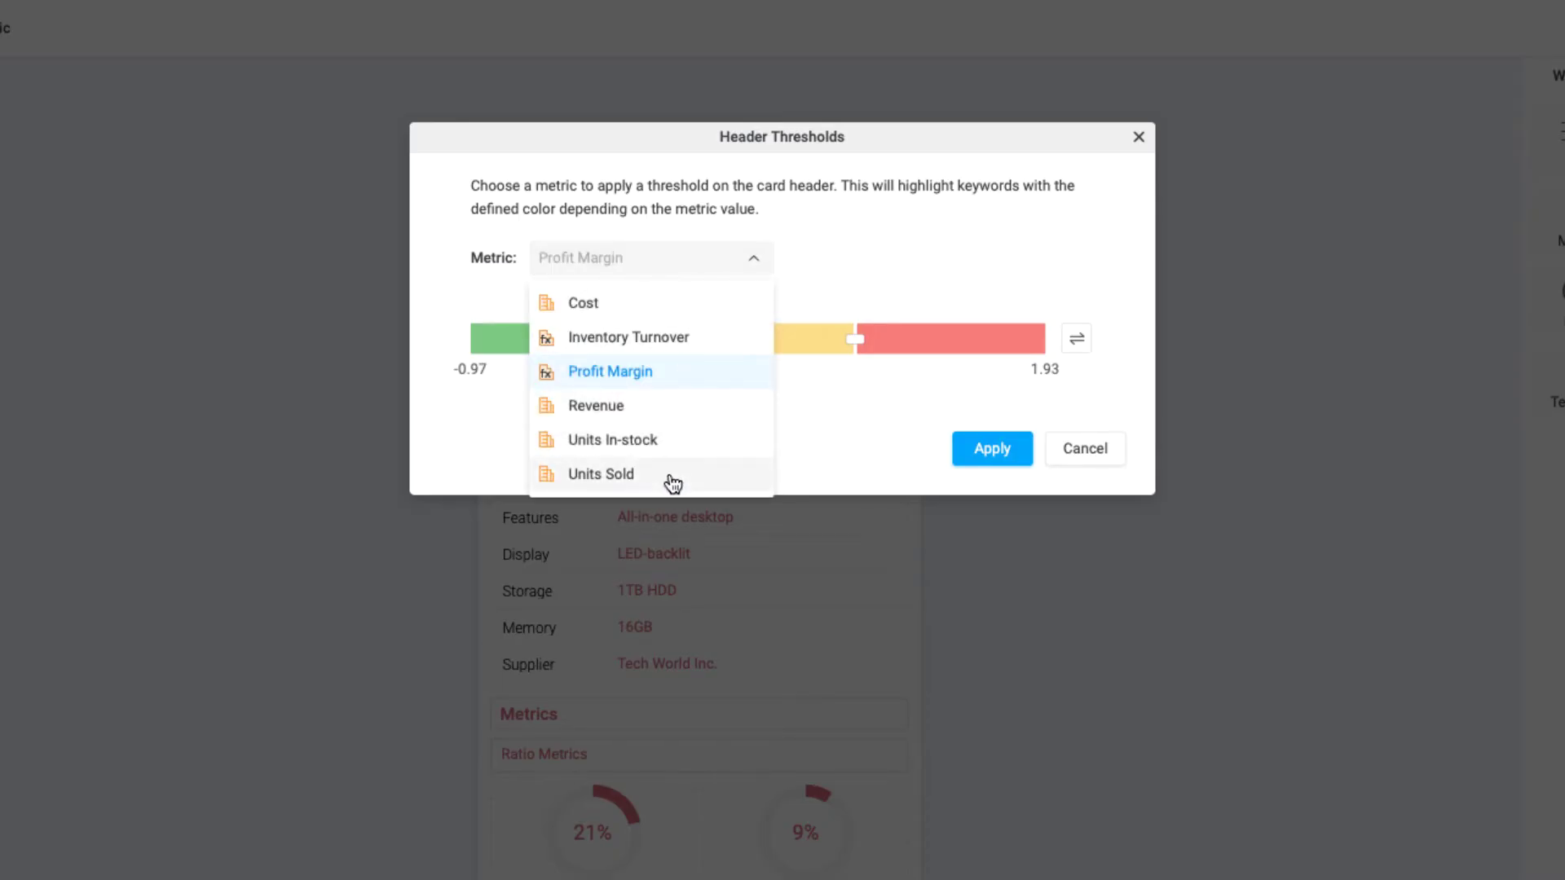
click(642, 380)
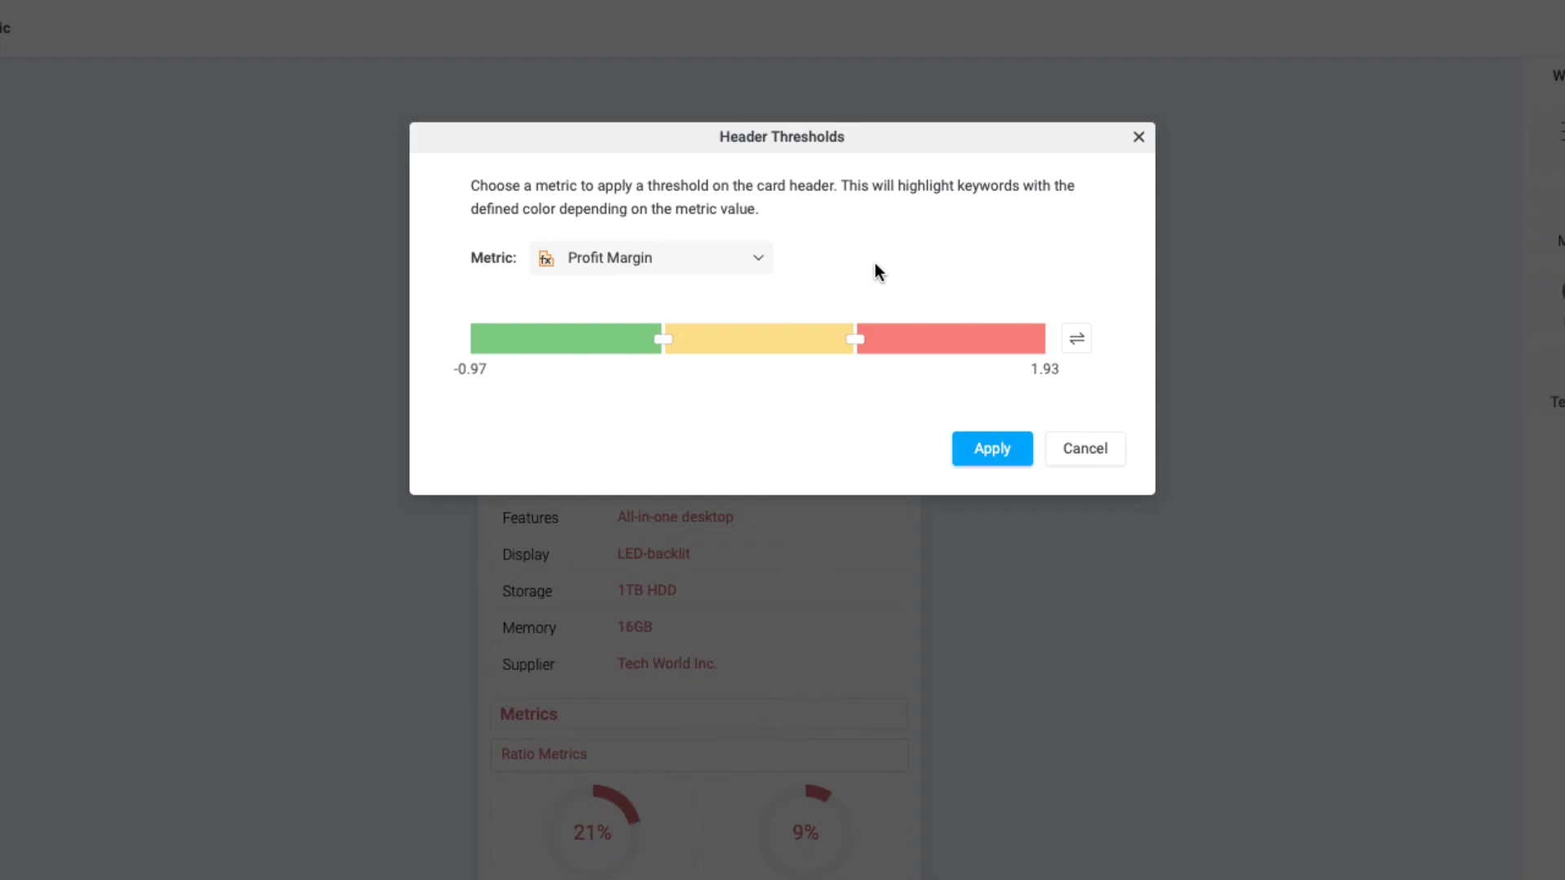
- Add a fourth color band by splitting the yellow band, and move the boundary between green and yellow higher
mouse_move(782, 370)
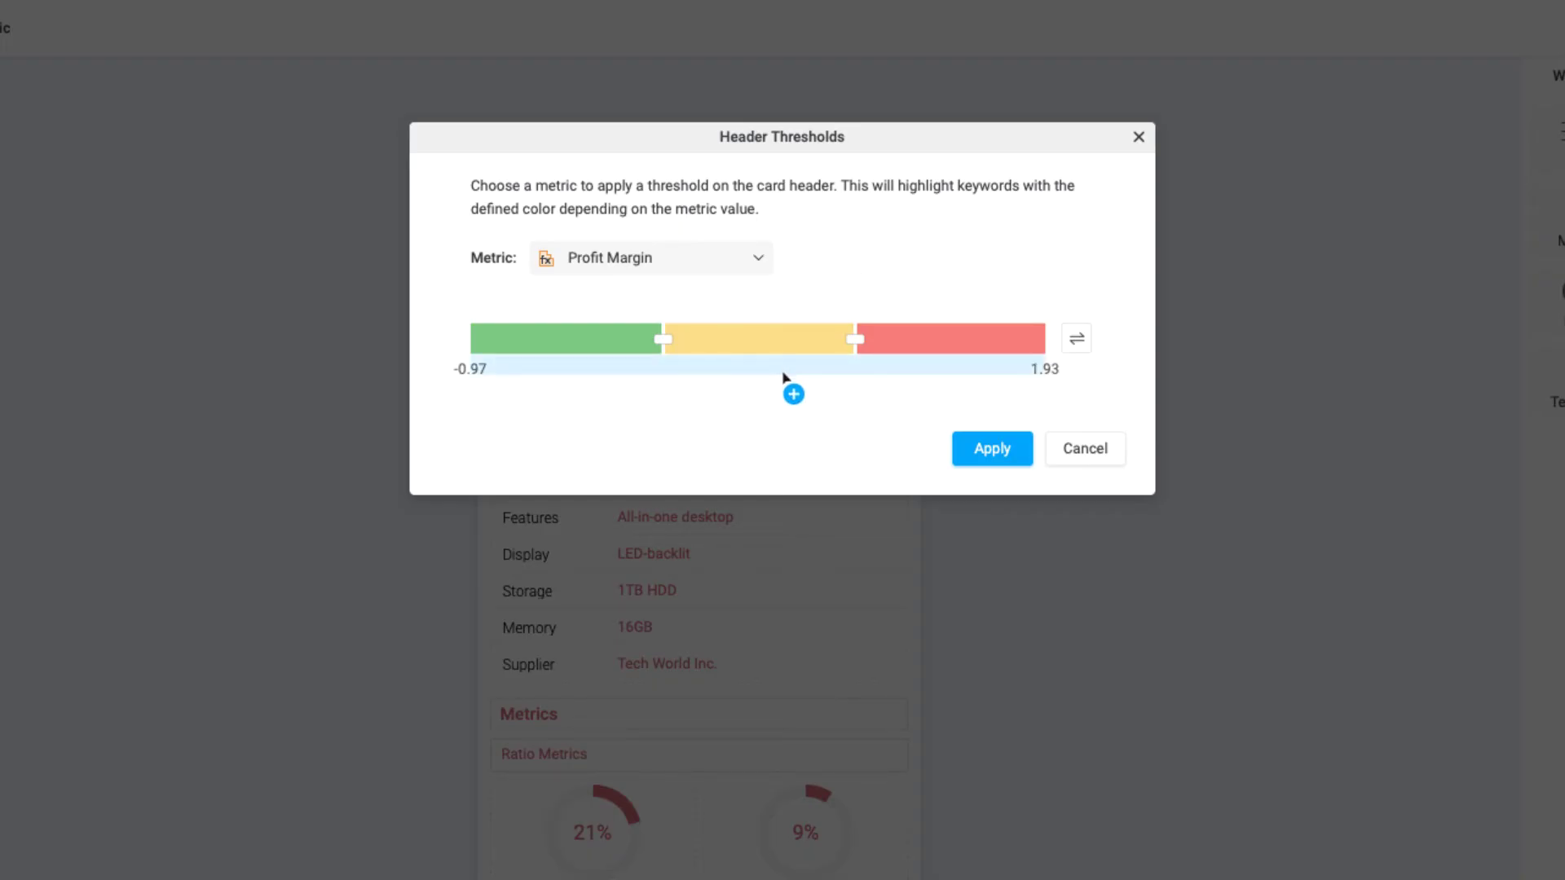
click(783, 377)
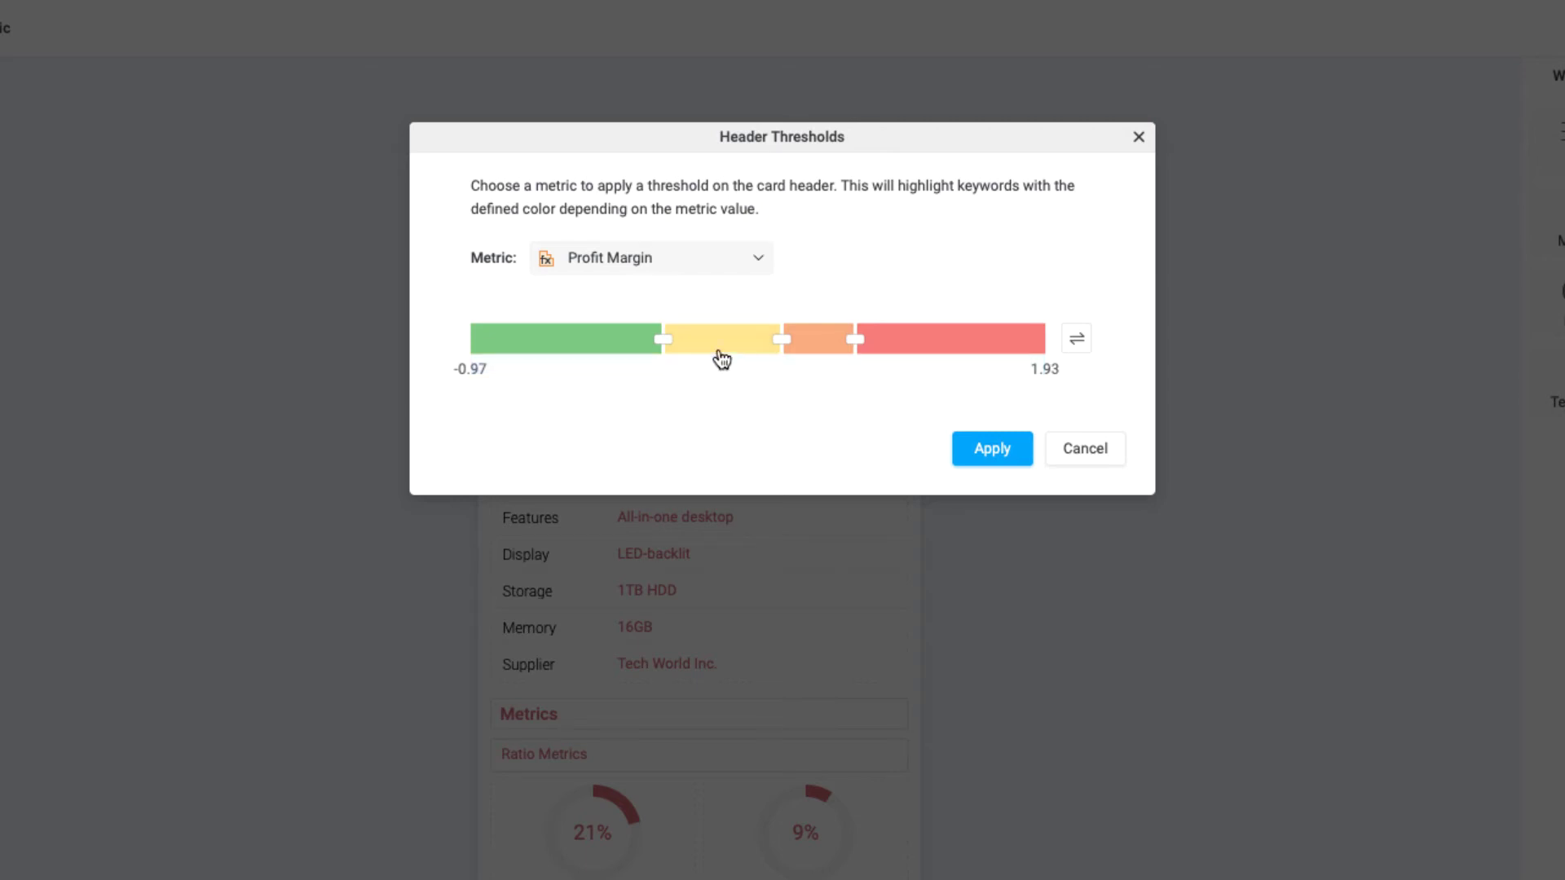
drag(664, 338, 712, 339)
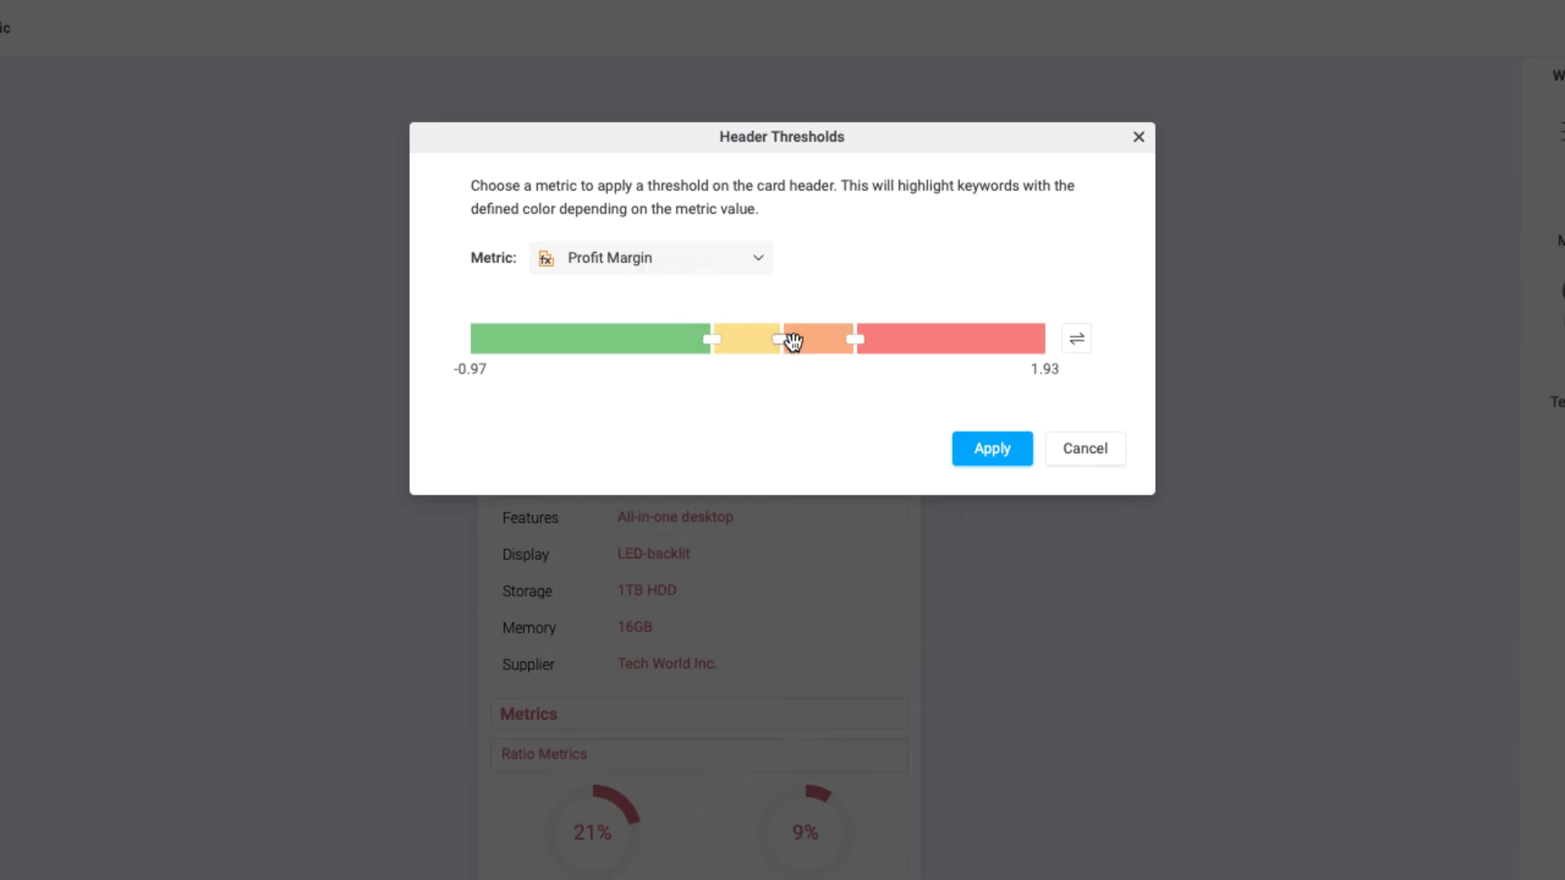
- Set the second threshold boundary to 0.50 and the third to 0.75
click(791, 289)
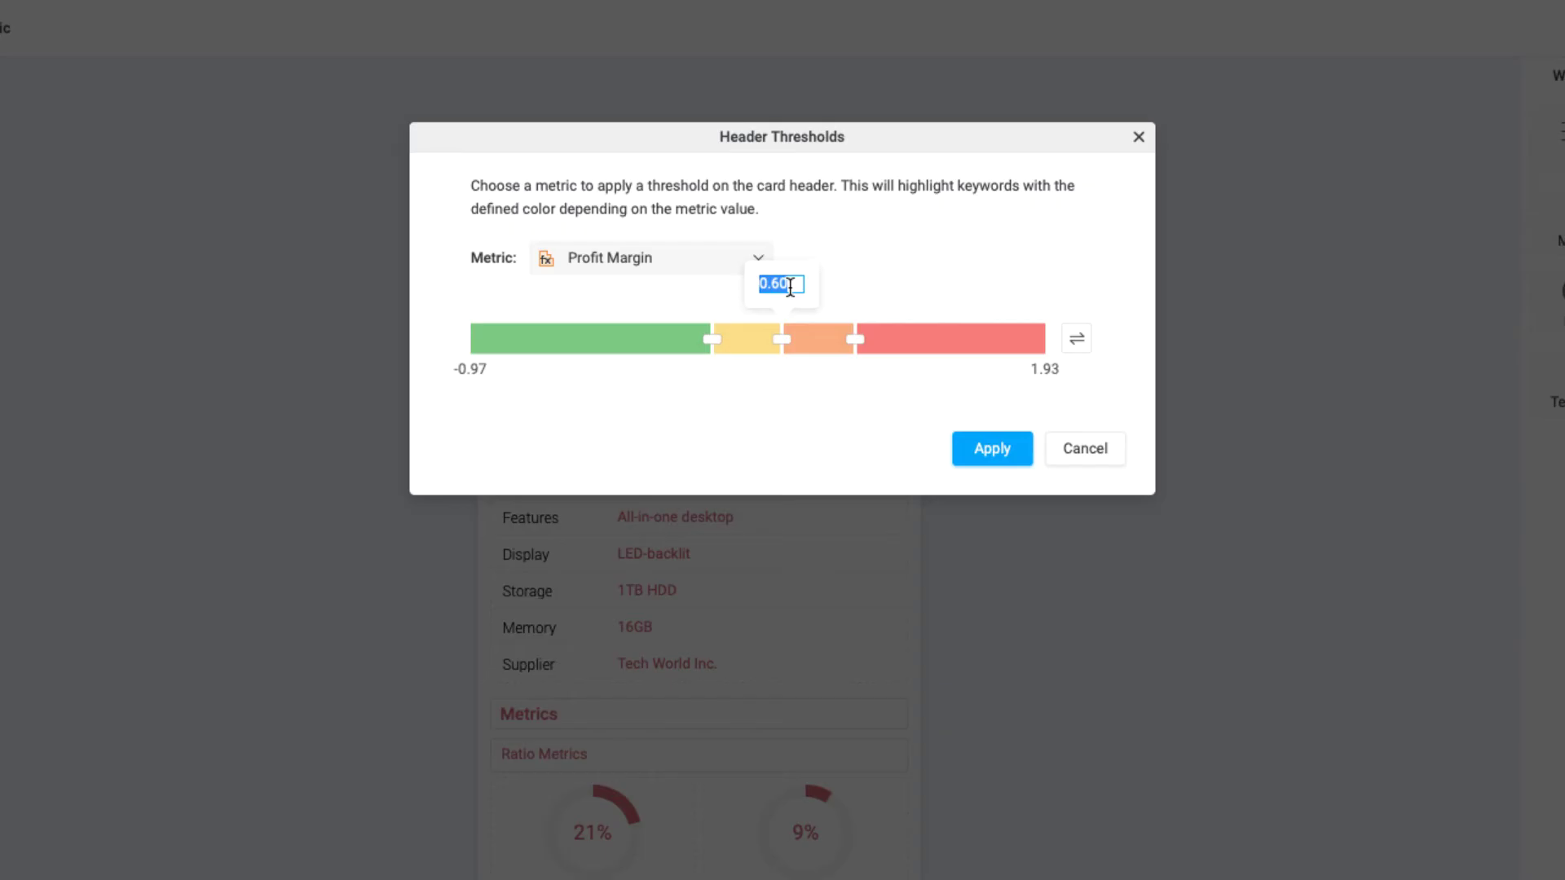
key(BackSpace)
text(0.50)
key(Return)
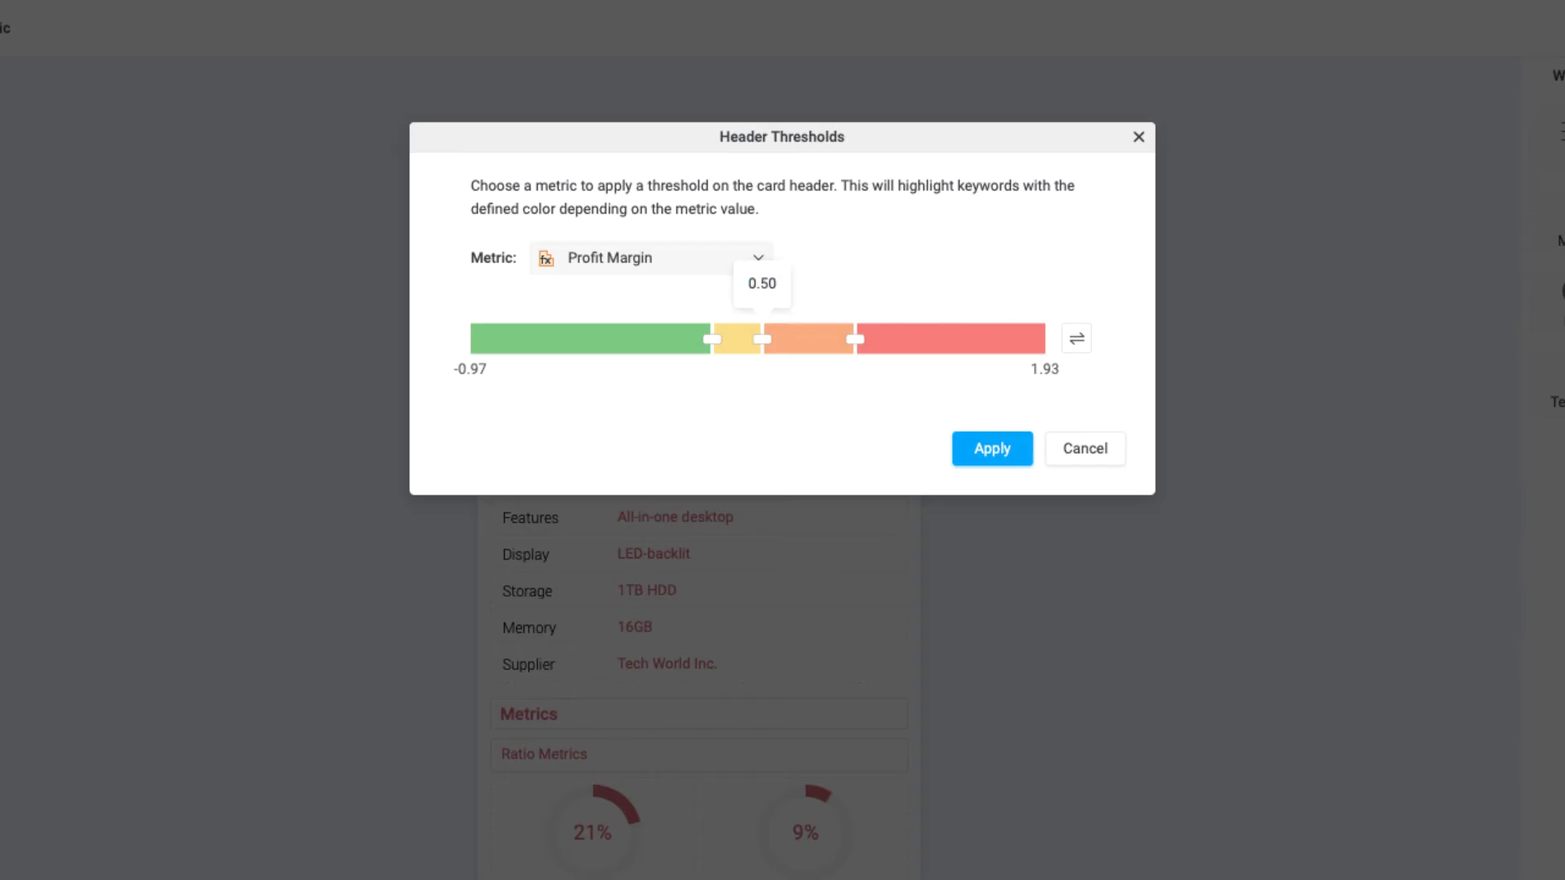
mouse_move(854, 337)
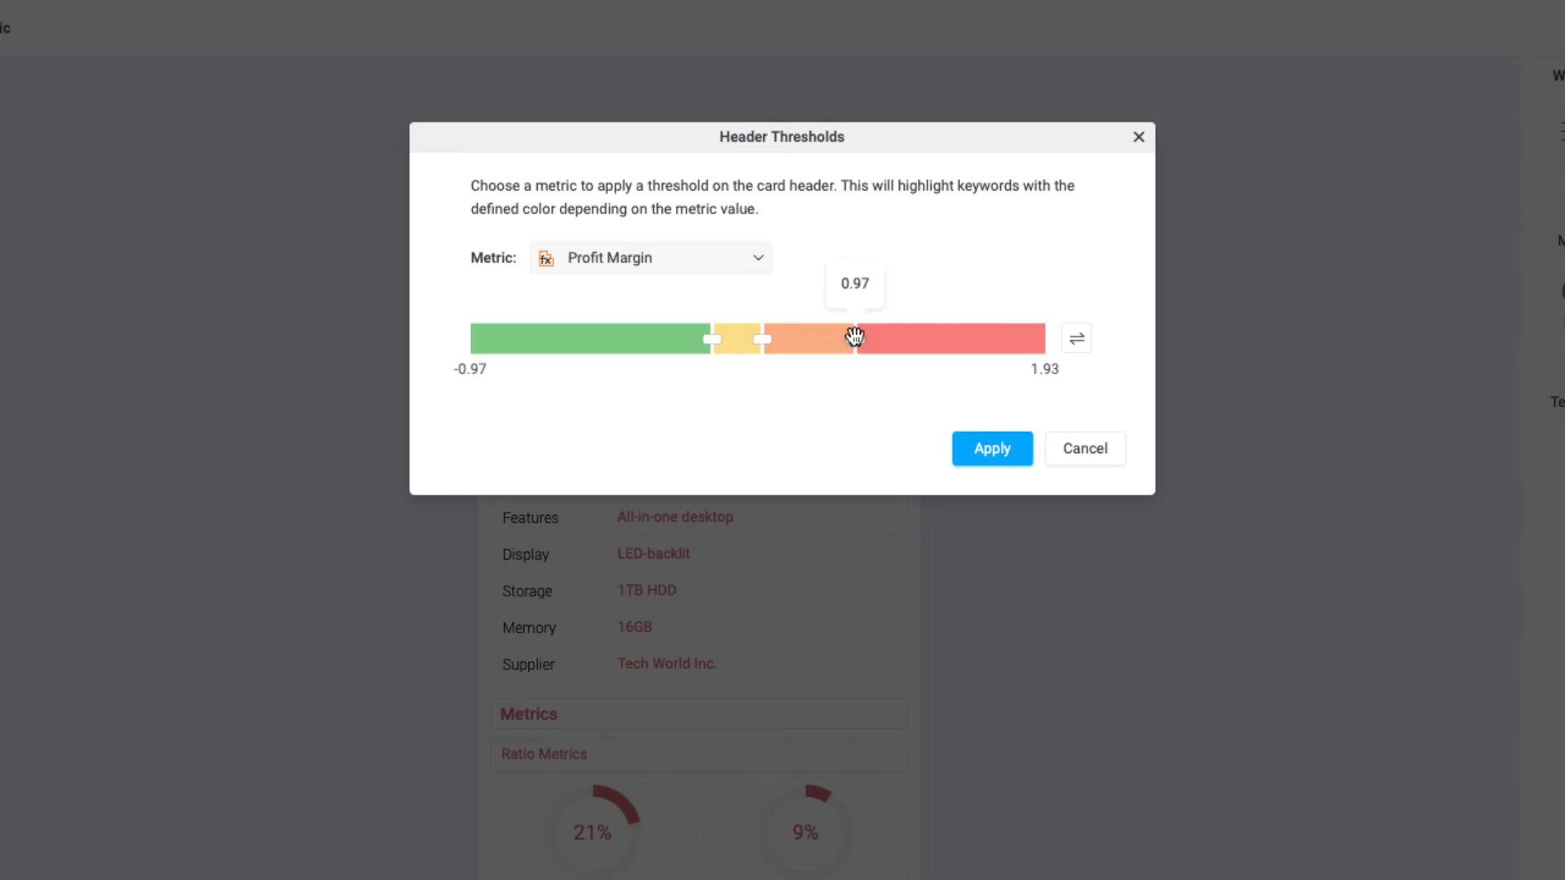
click(857, 285)
text(0.75)
key(Return)
- Recolor the Profit Margin threshold bands red, orange, yellow and bright green, from lowest to highest
click(635, 343)
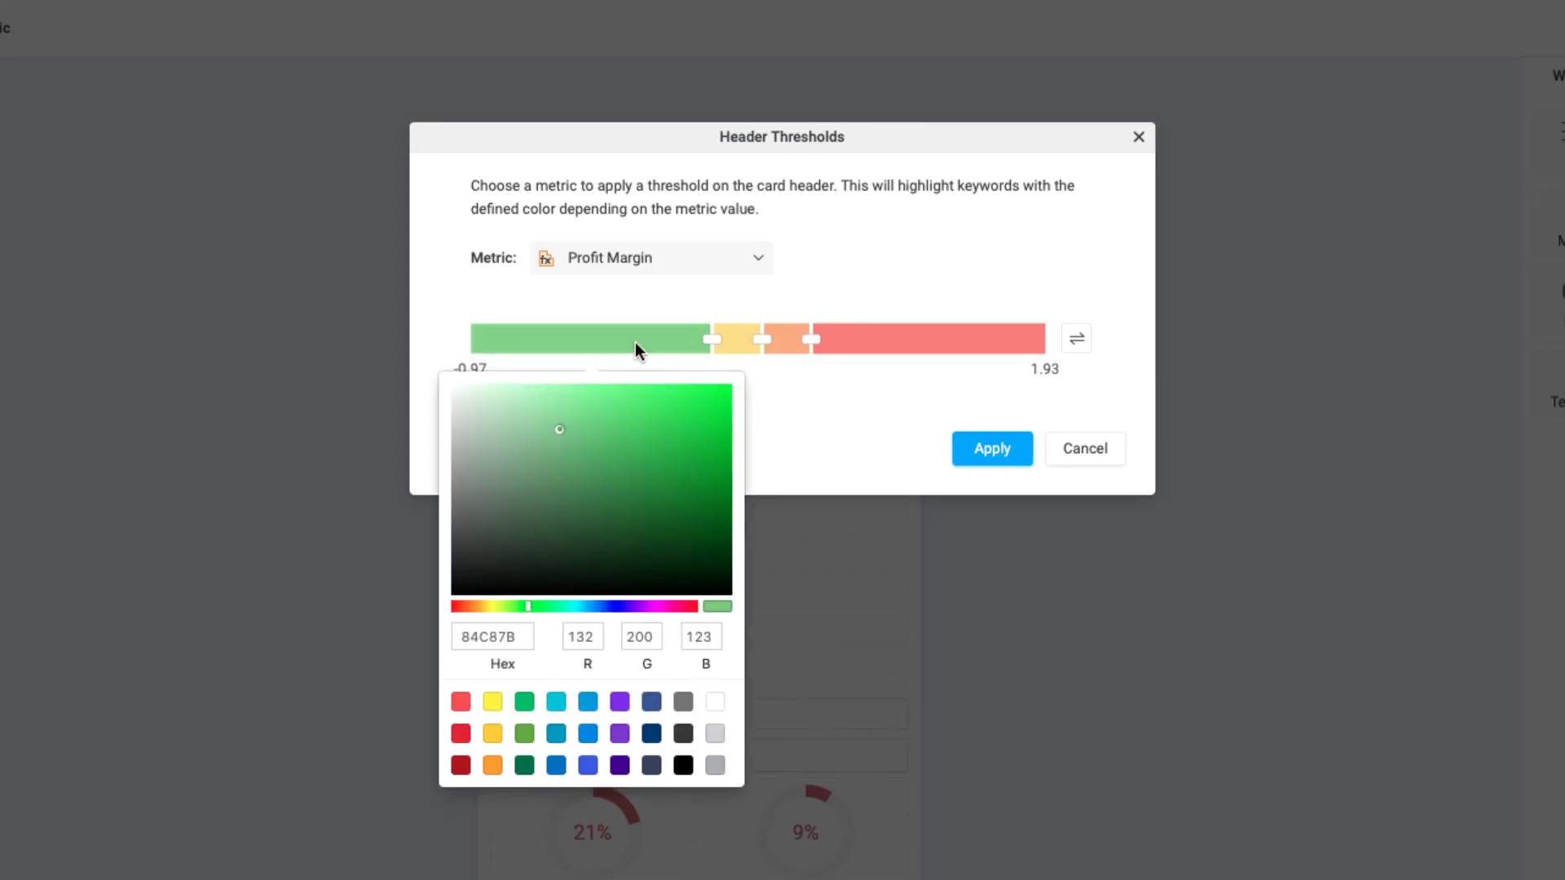
click(461, 733)
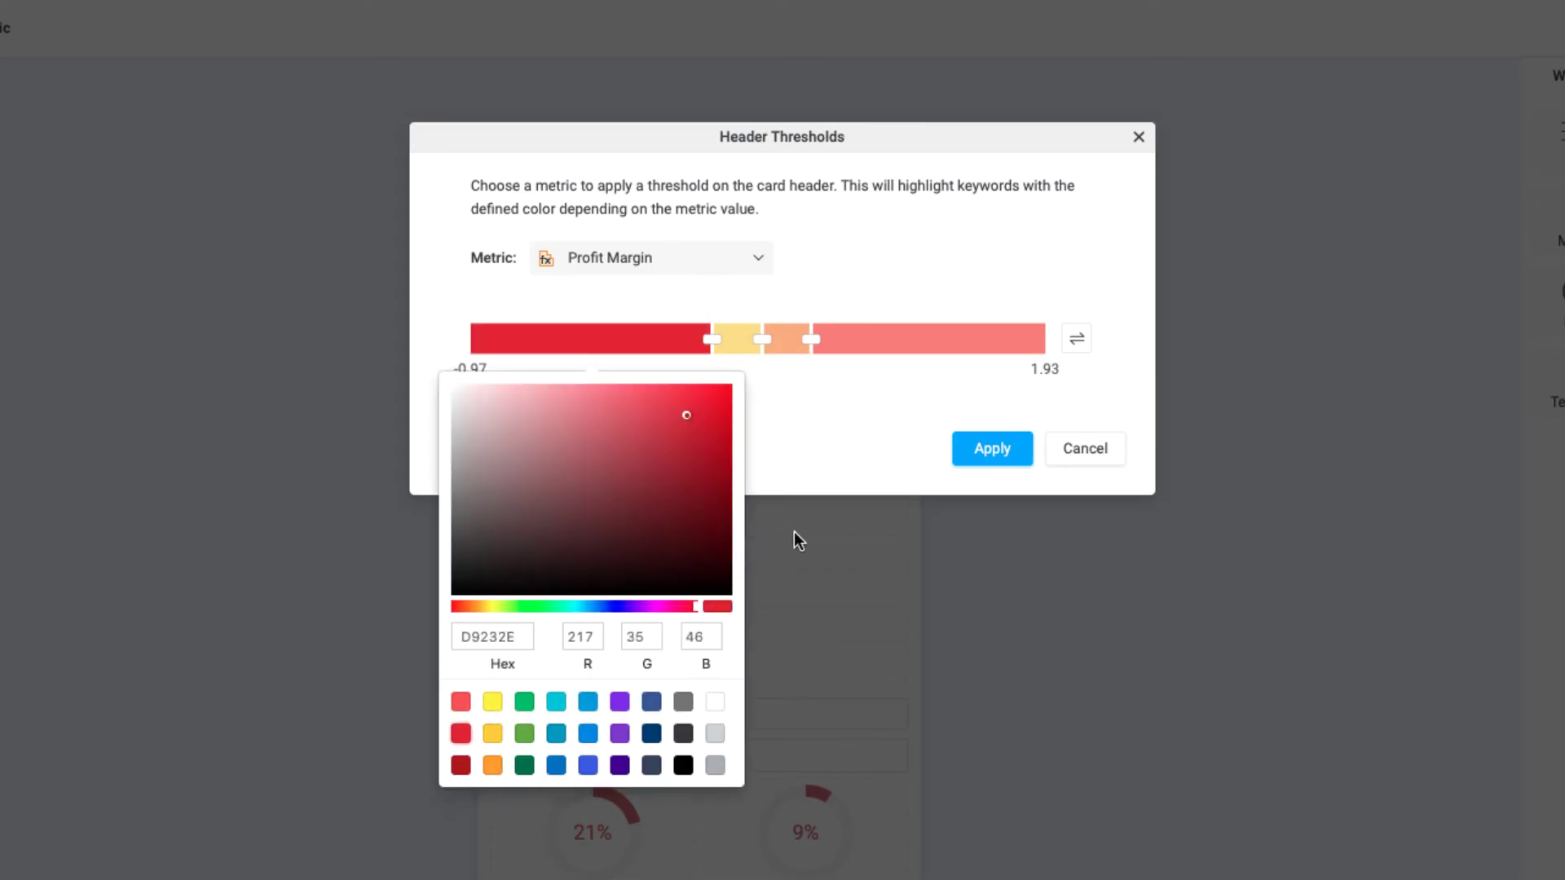
click(831, 464)
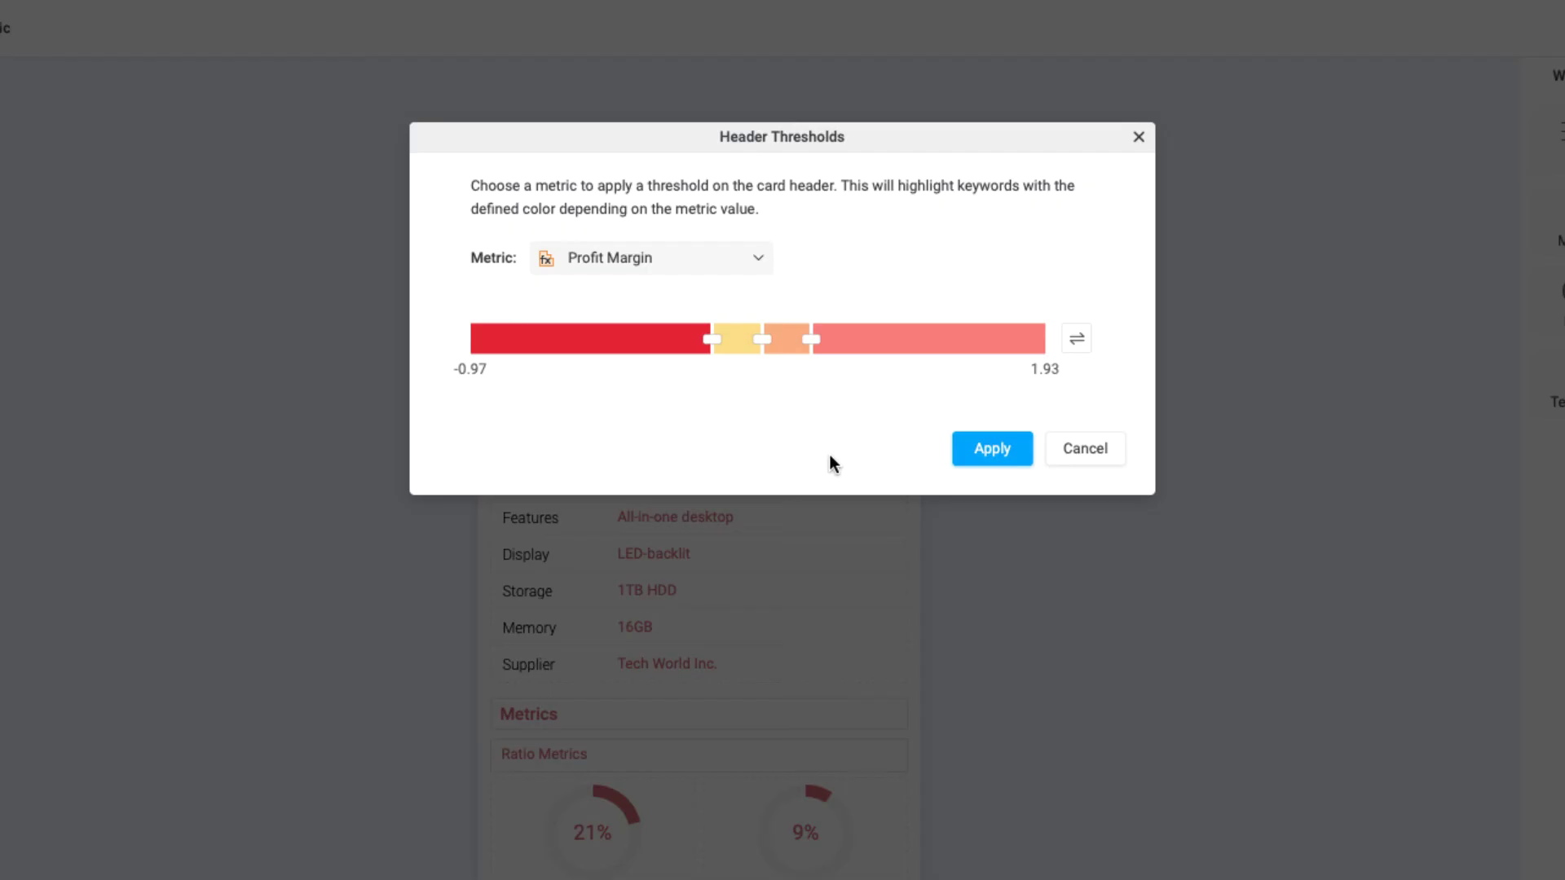
click(737, 342)
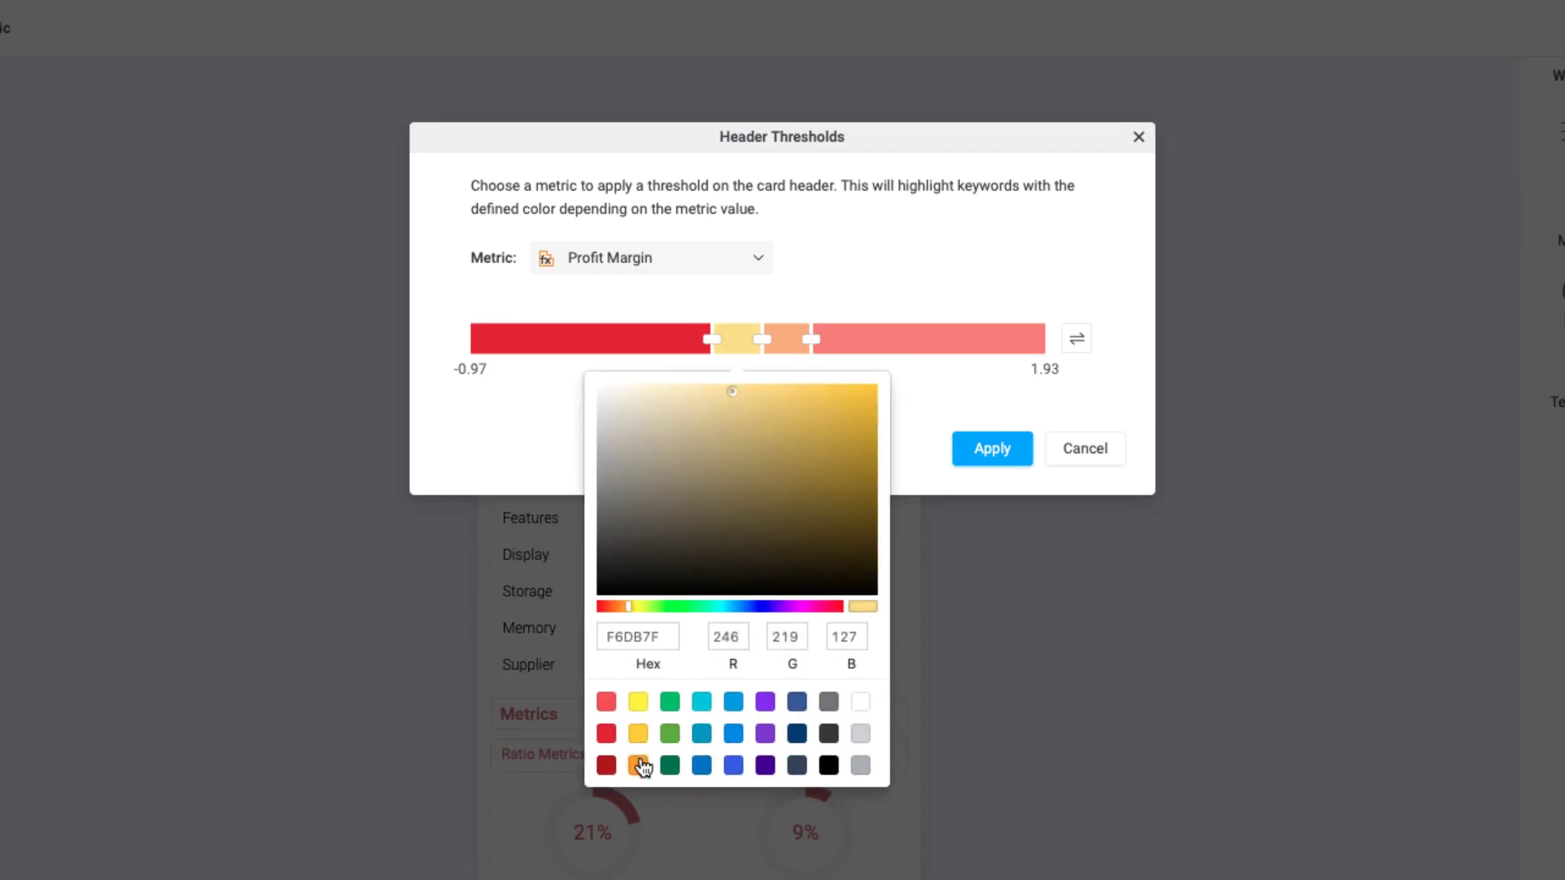
click(638, 764)
click(787, 341)
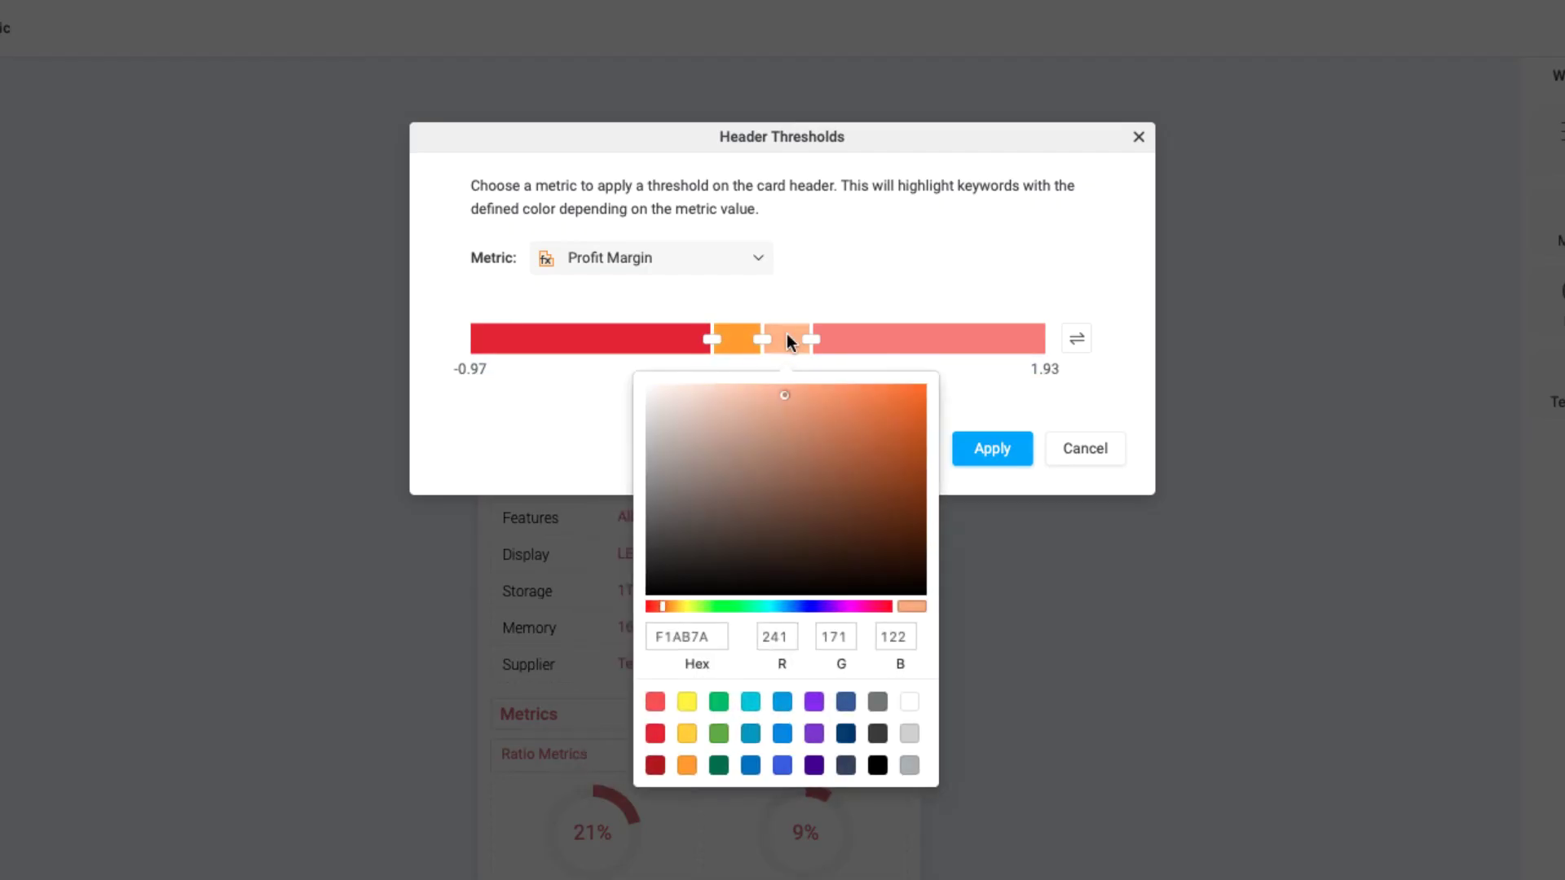
click(687, 703)
click(907, 347)
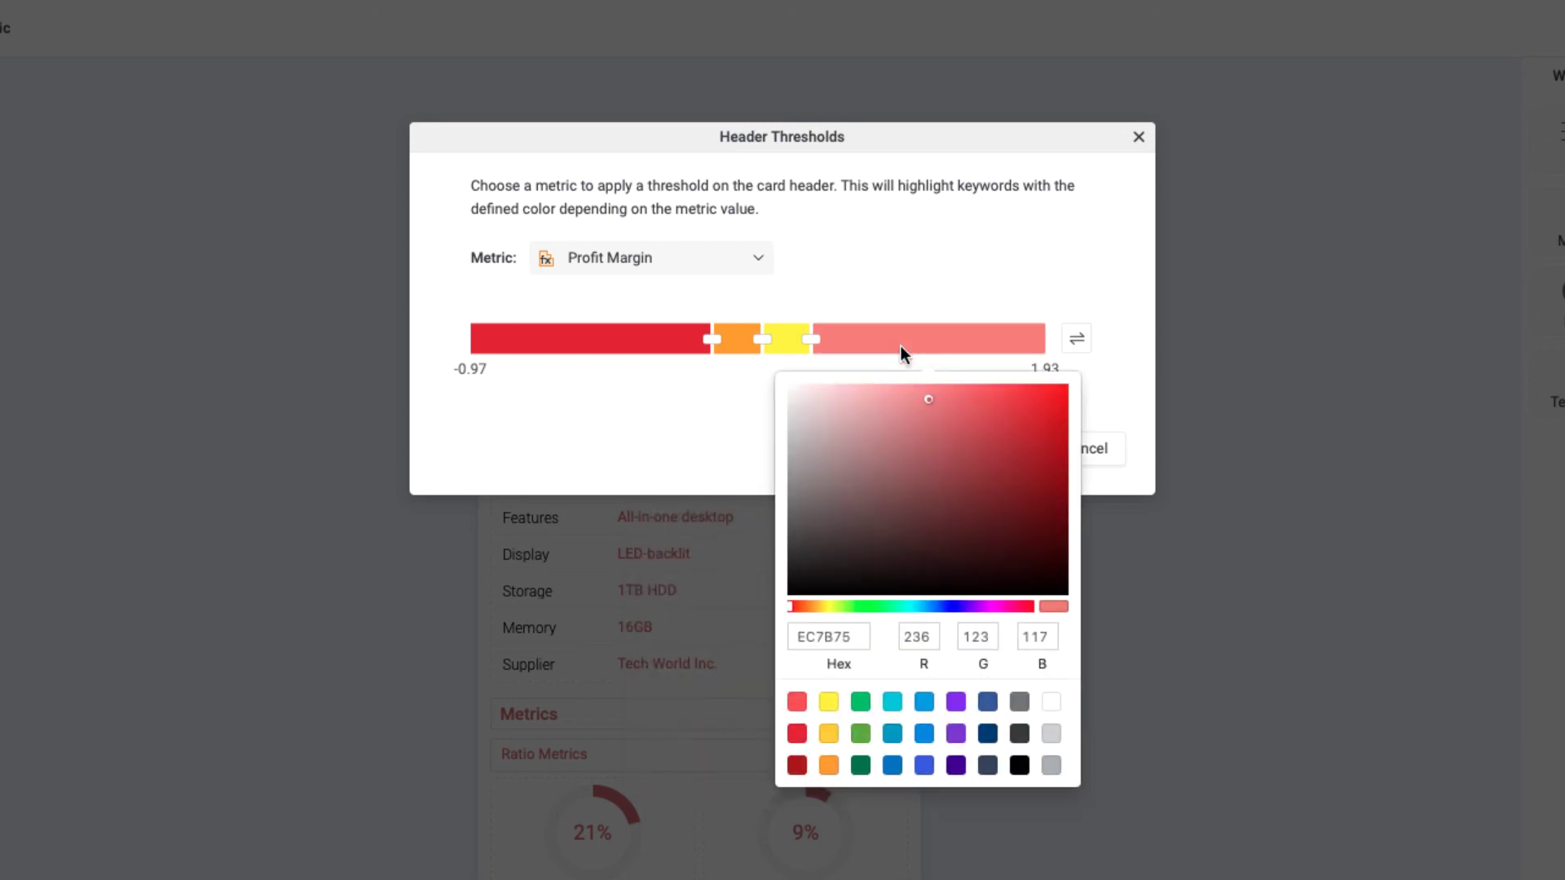
click(862, 701)
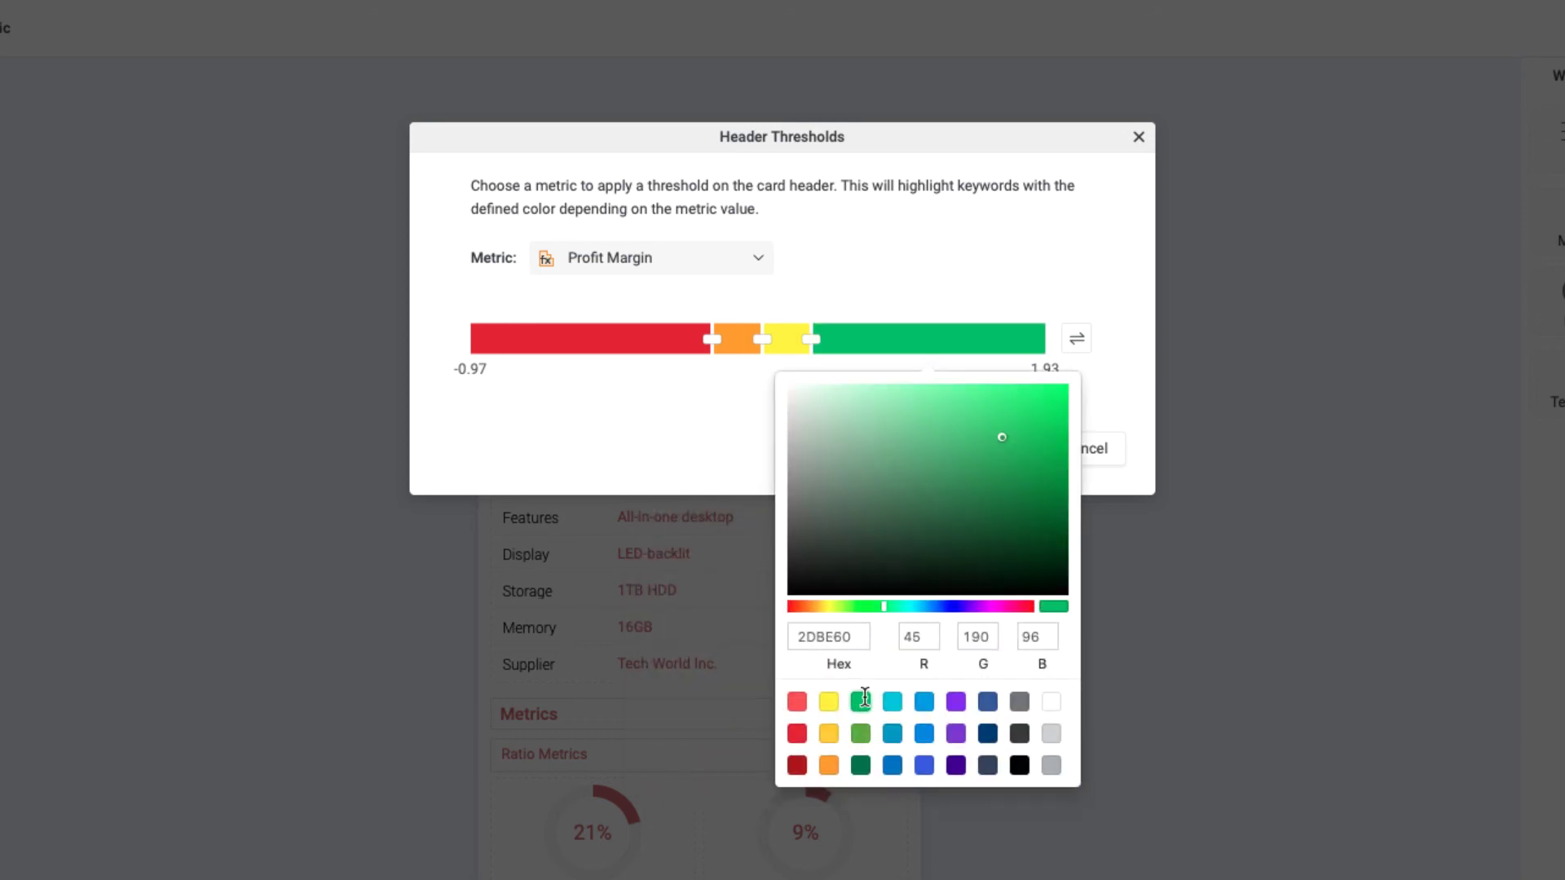
click(1102, 279)
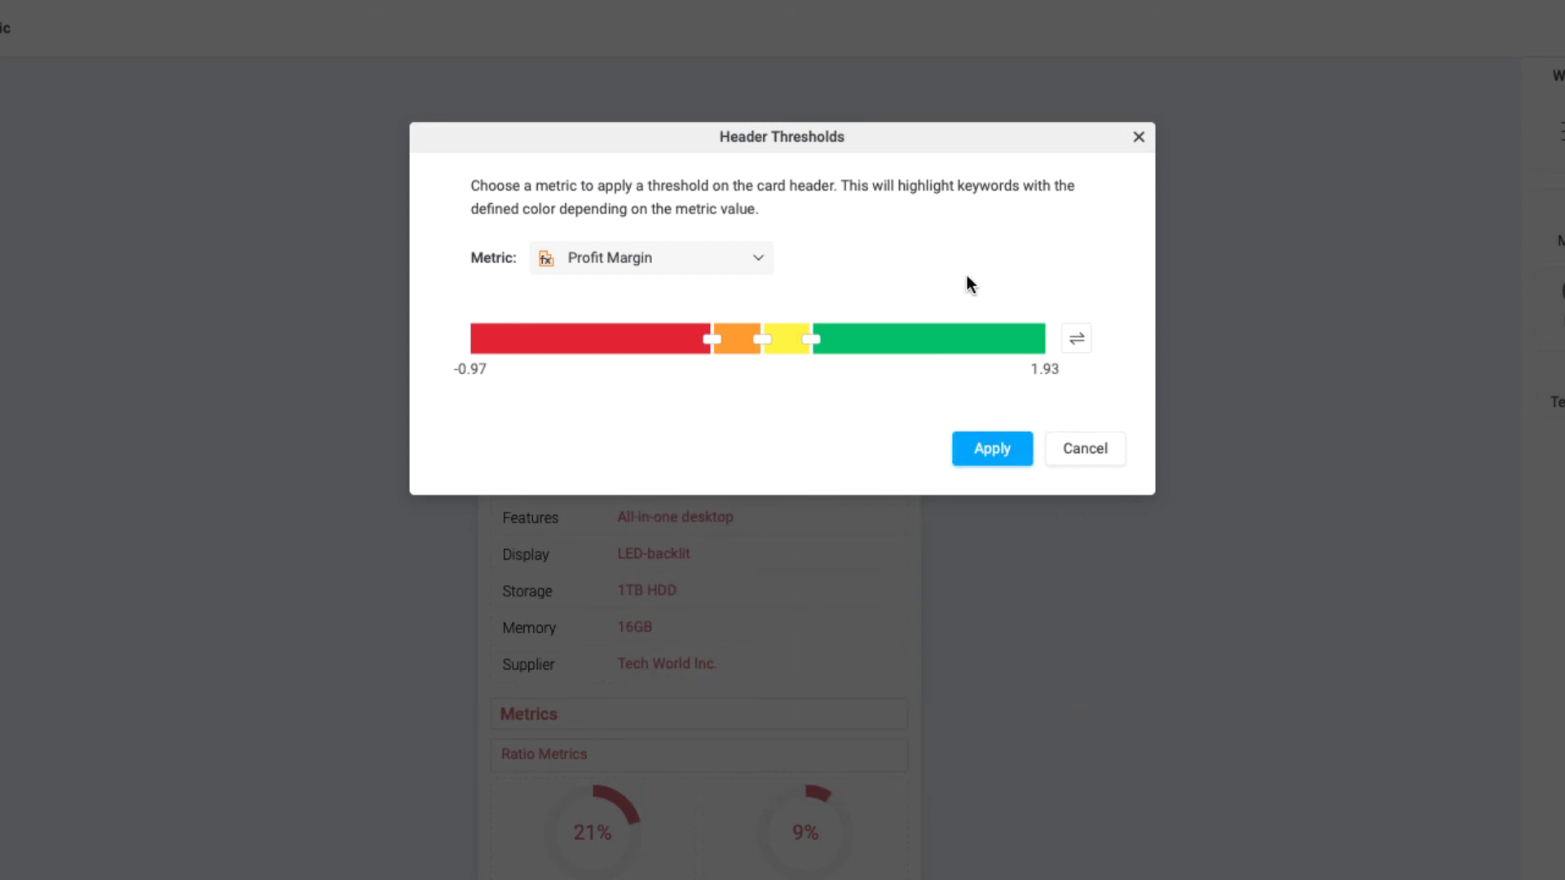
- Open the orange band's options without choosing any, and reverse the order of the band colors and back again
right_click(736, 349)
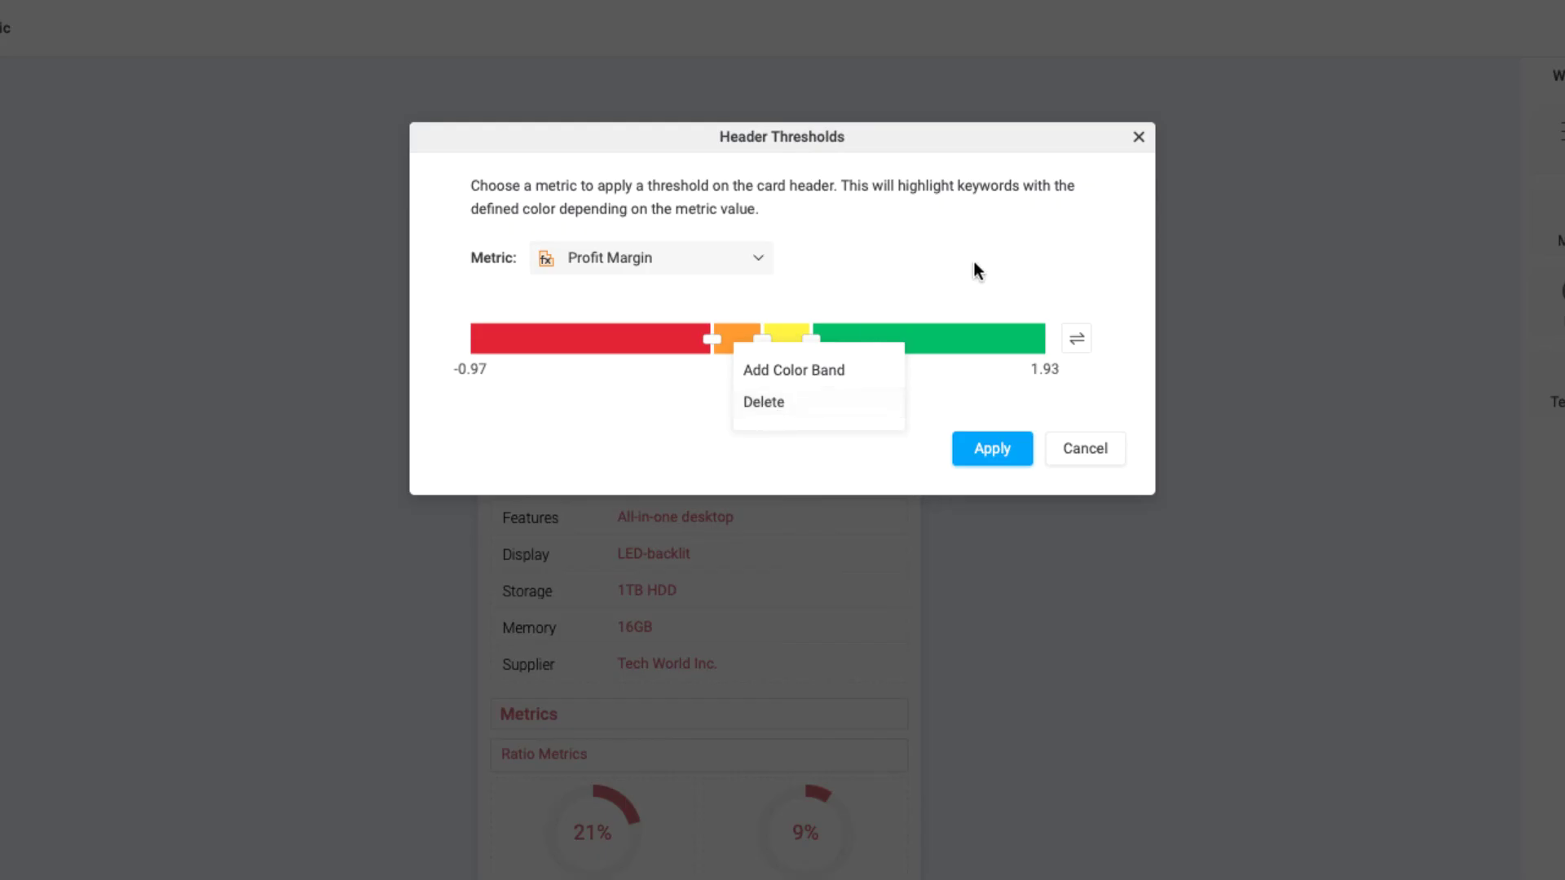
click(1042, 238)
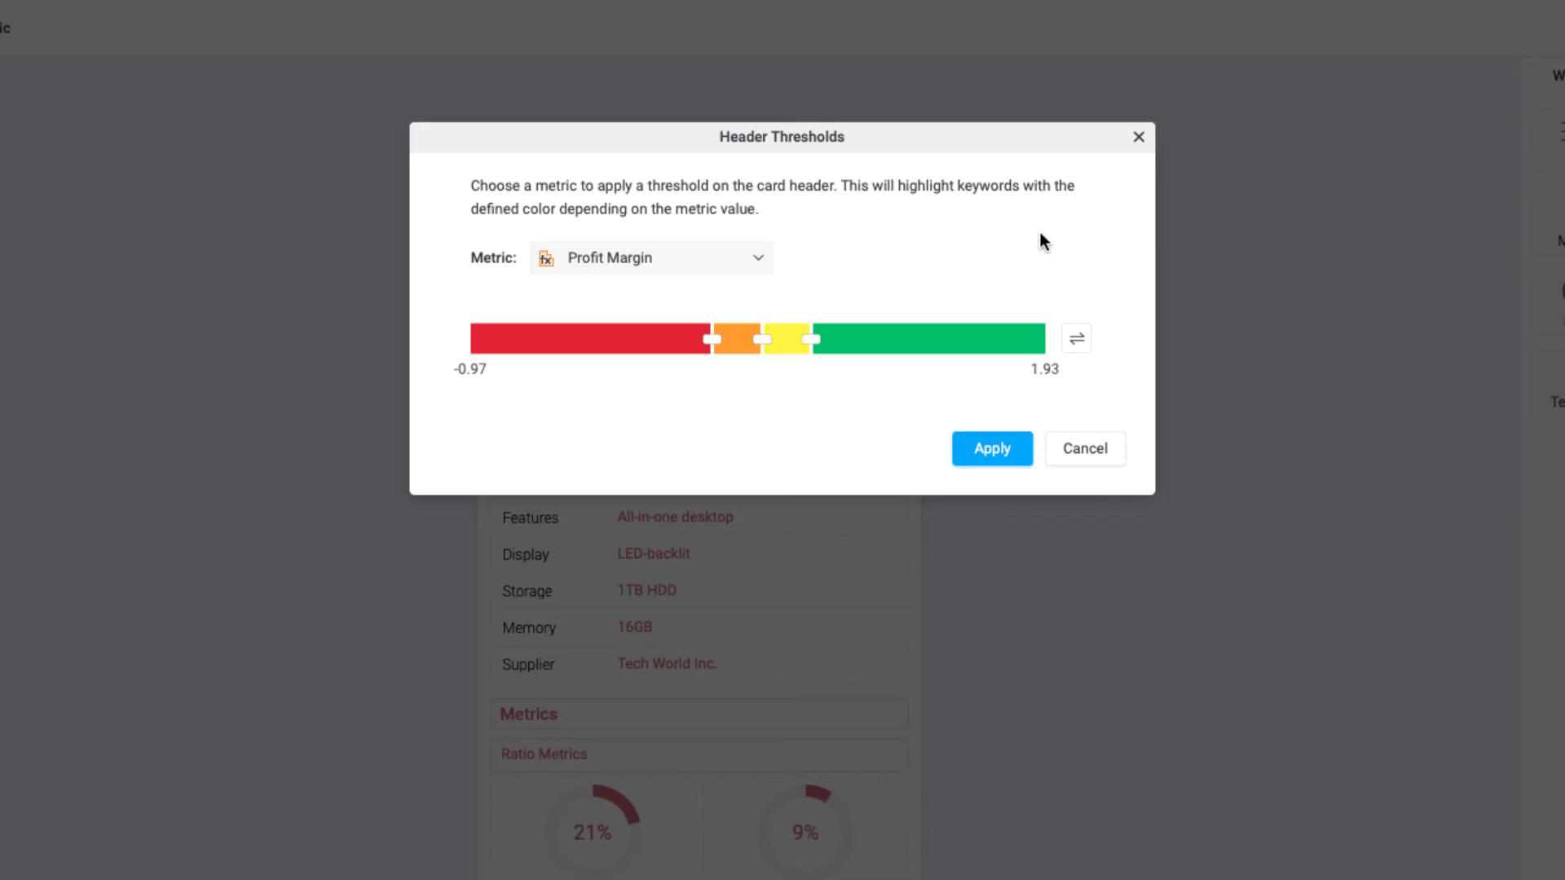
click(1079, 338)
click(1079, 338)
- Apply the header thresholds, save the card and close the card editor
click(993, 448)
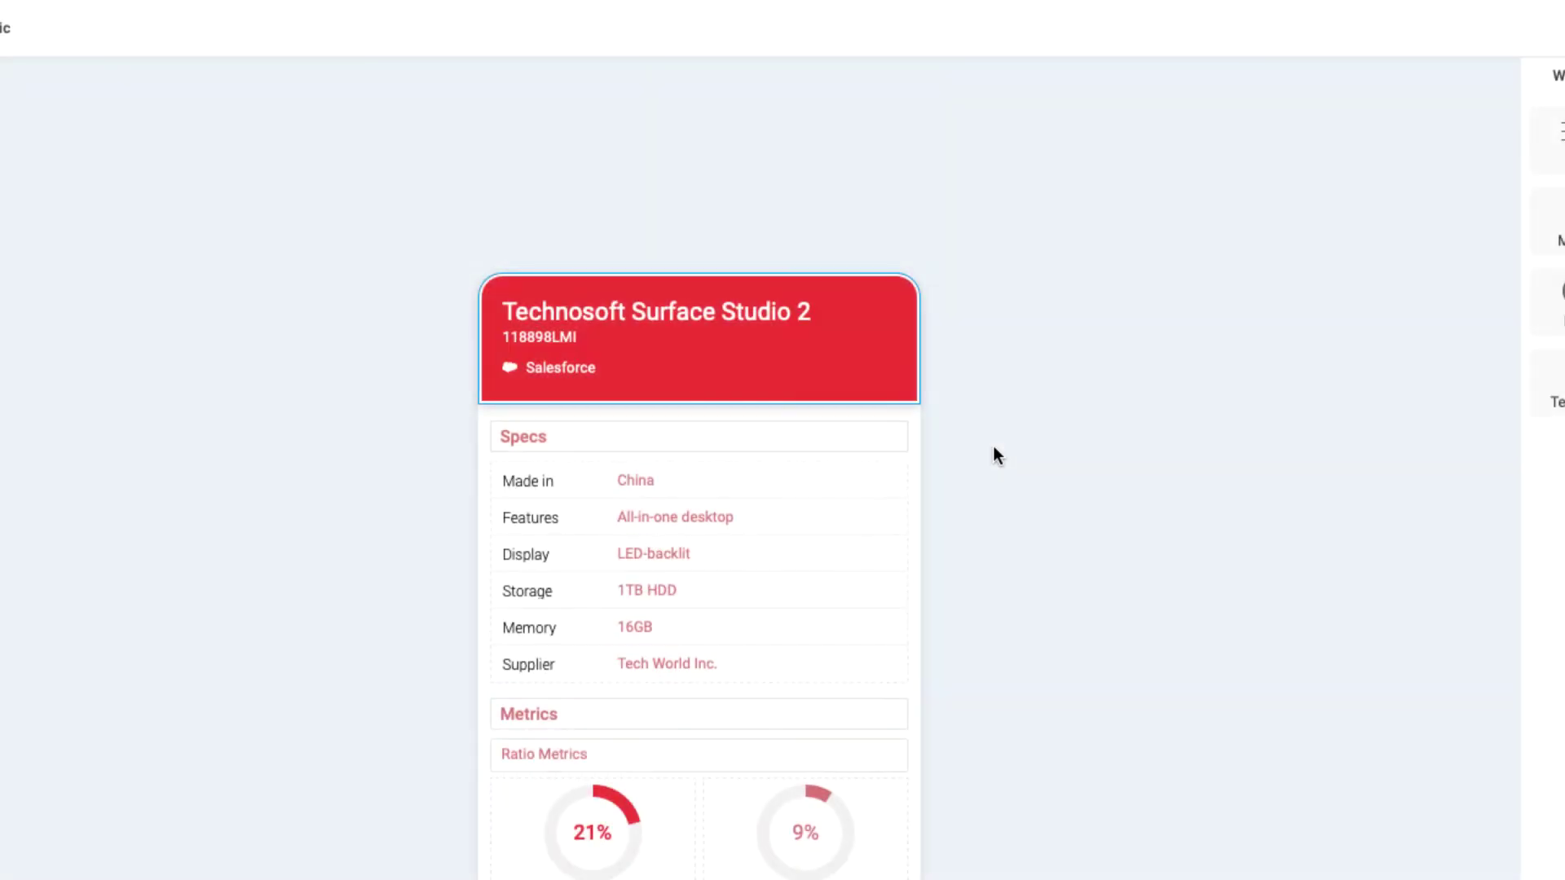
click(41, 20)
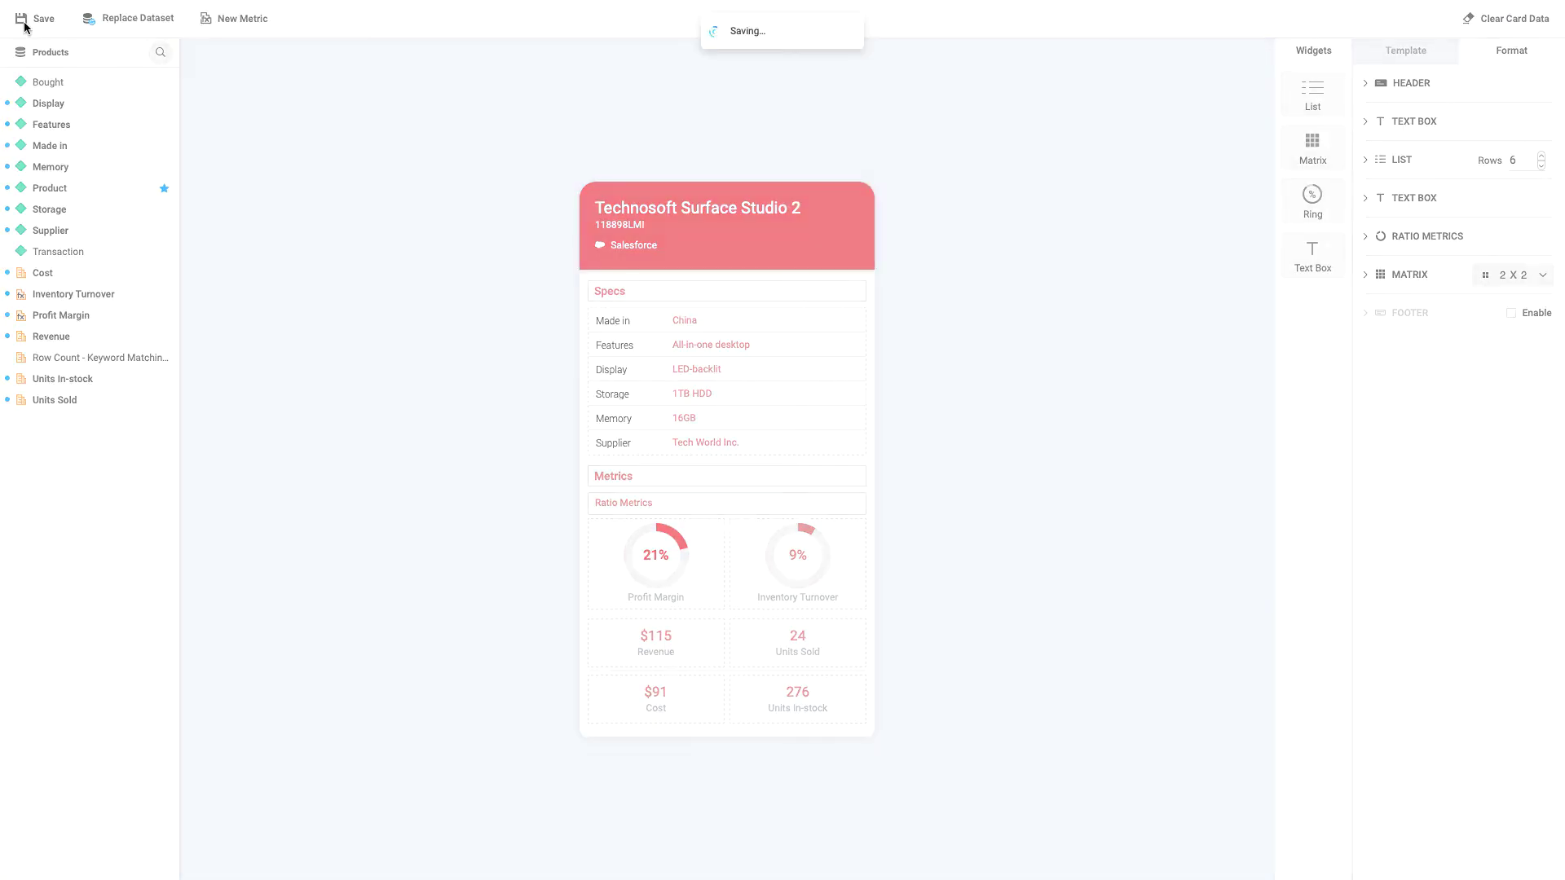
click(13, 31)
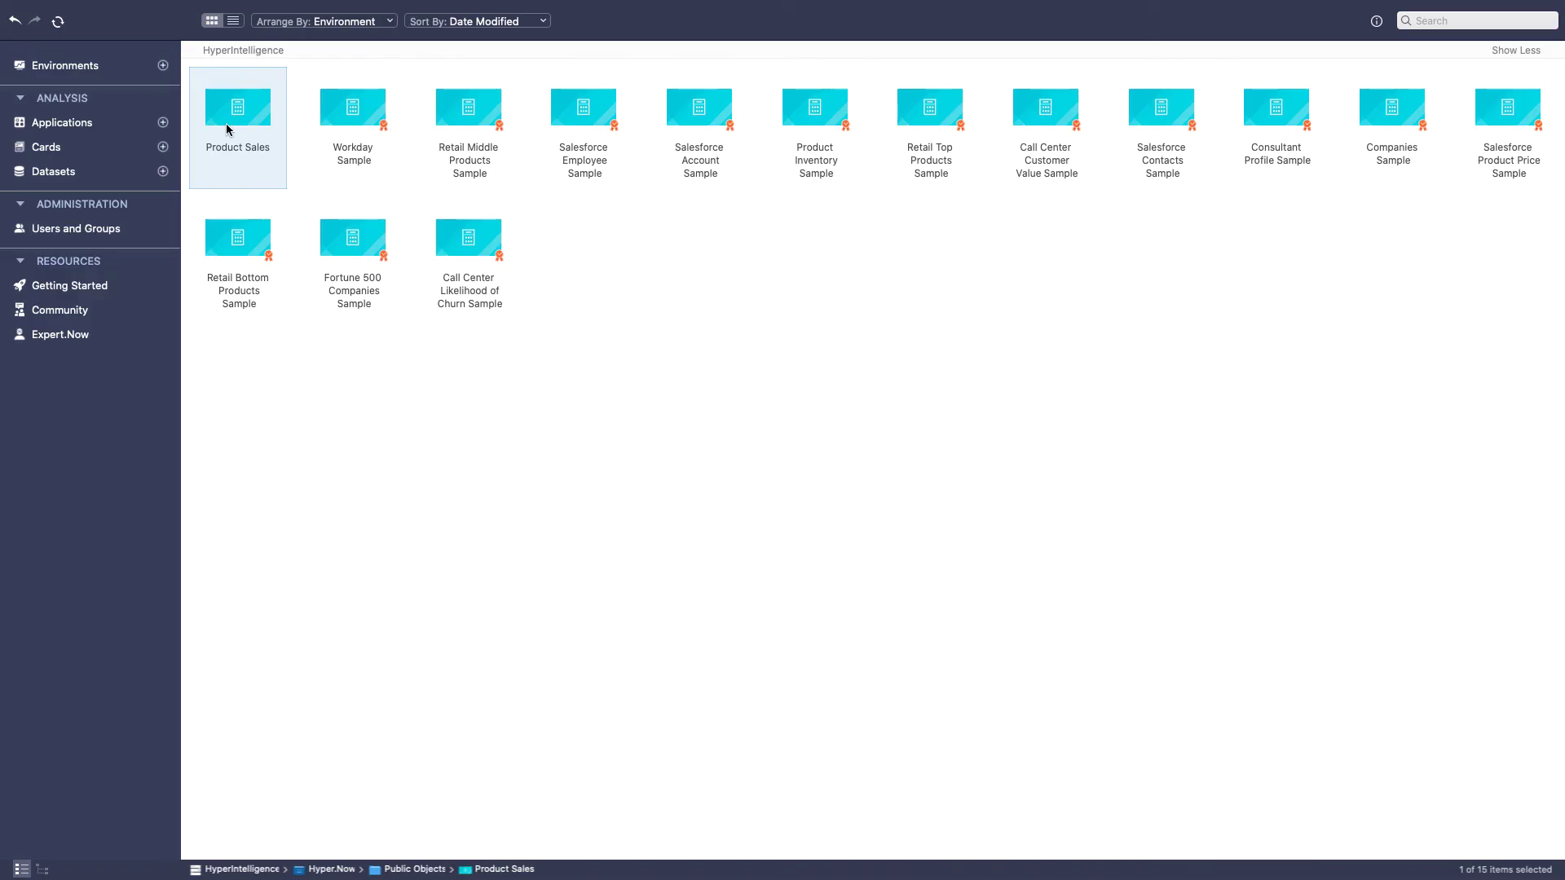
- Switch to the Salesforce product list in the browser and enable the Product Sales card in the HyperIntelligence extension
right_click(242, 125)
click(289, 200)
key(ctrl+Right)
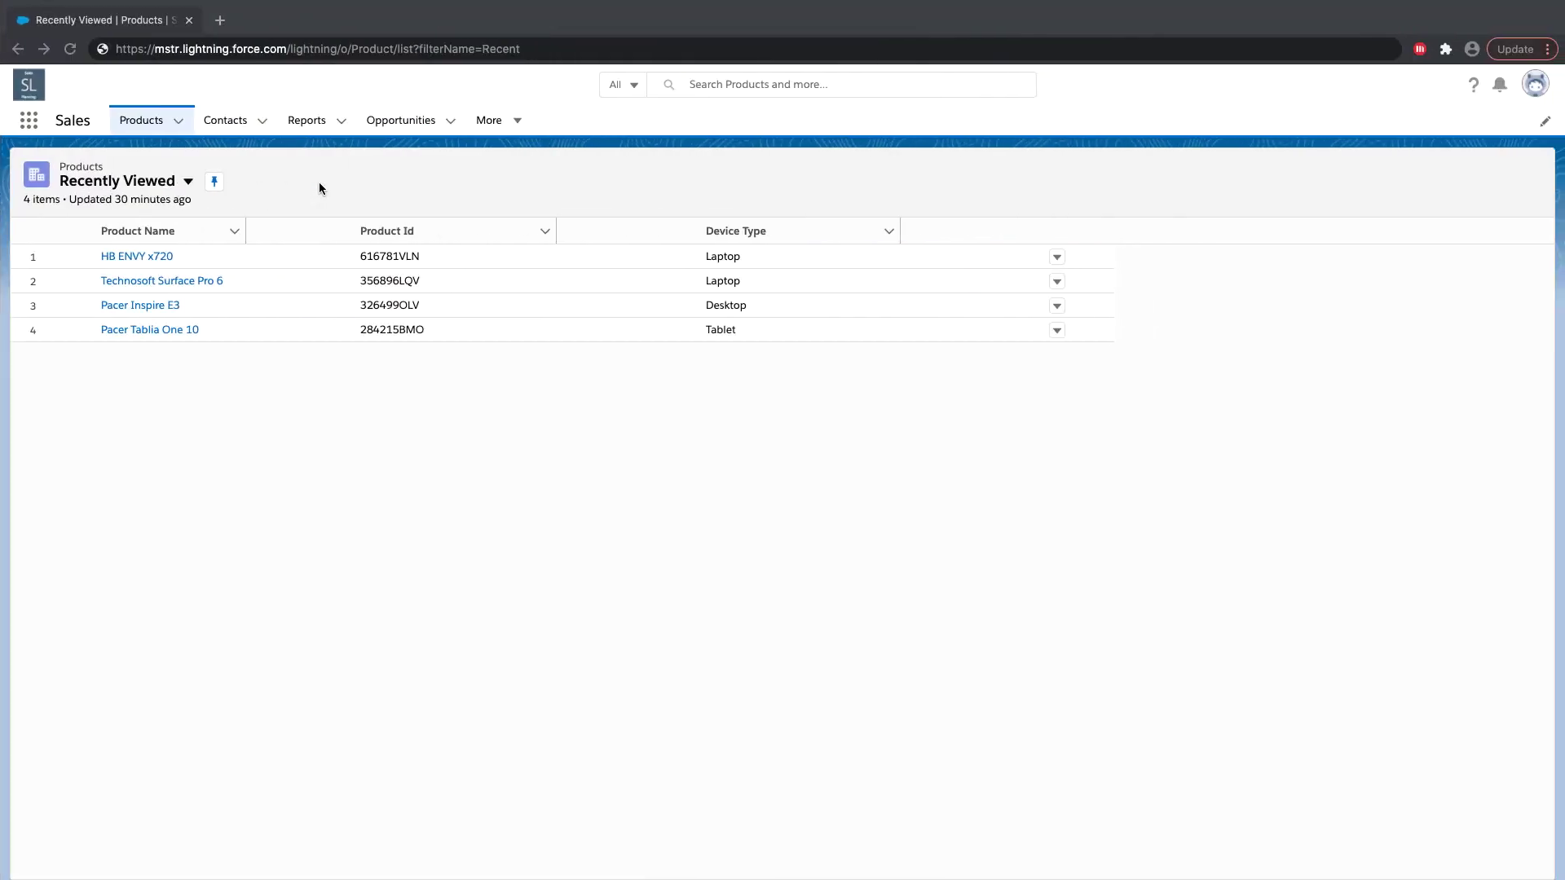
click(1420, 49)
scroll(1328, 372, down, 1)
click(1392, 238)
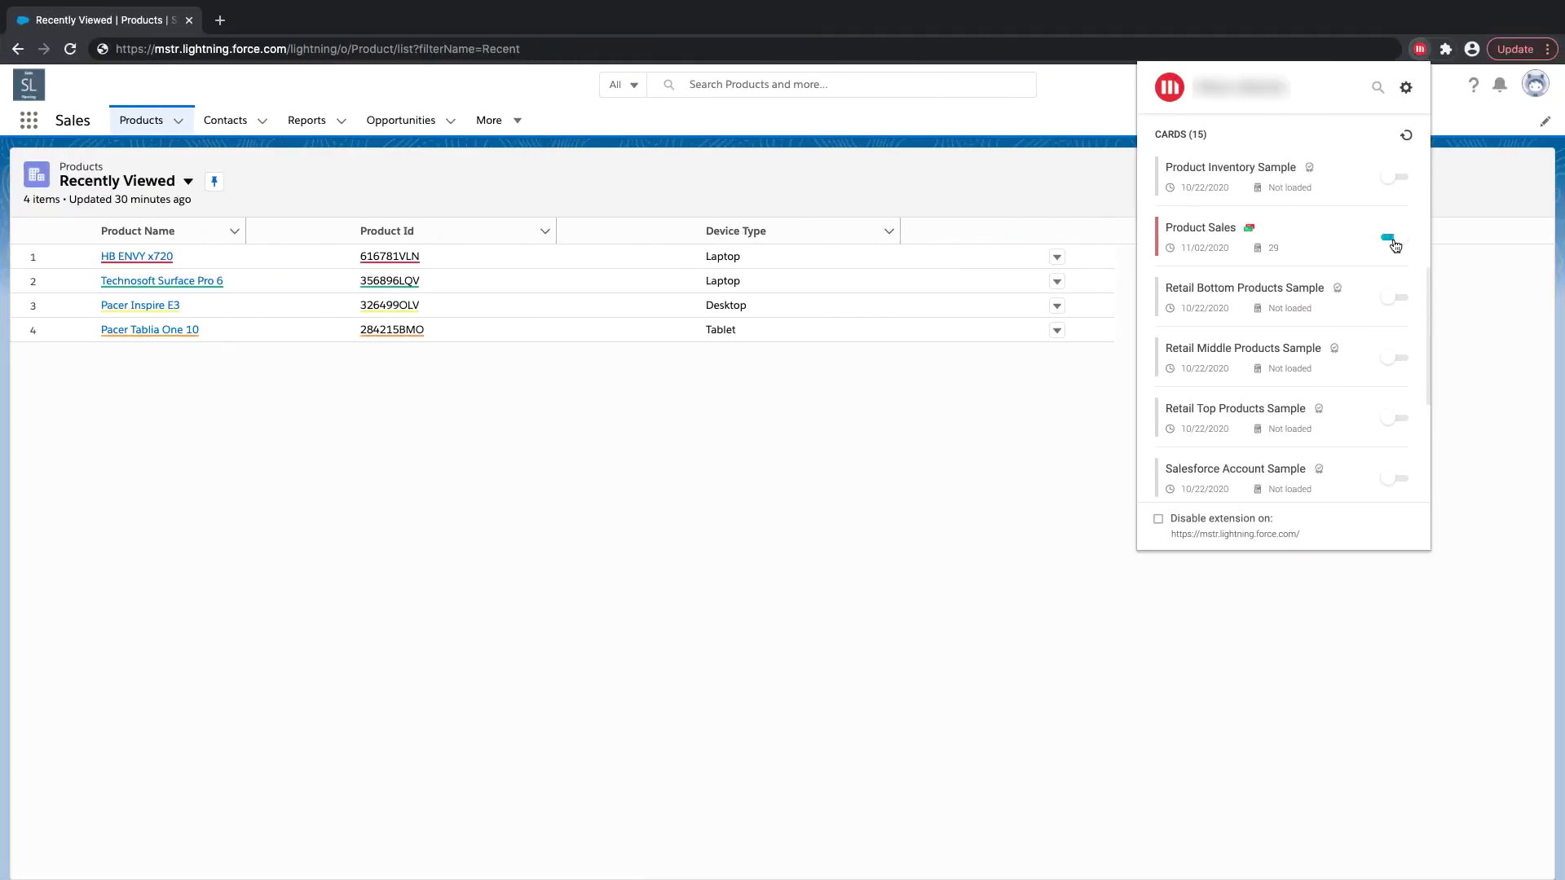
- Check the threshold indicator of the Product Sales card, and preview the HB ENVY x720 card in the product list
mouse_move(1250, 233)
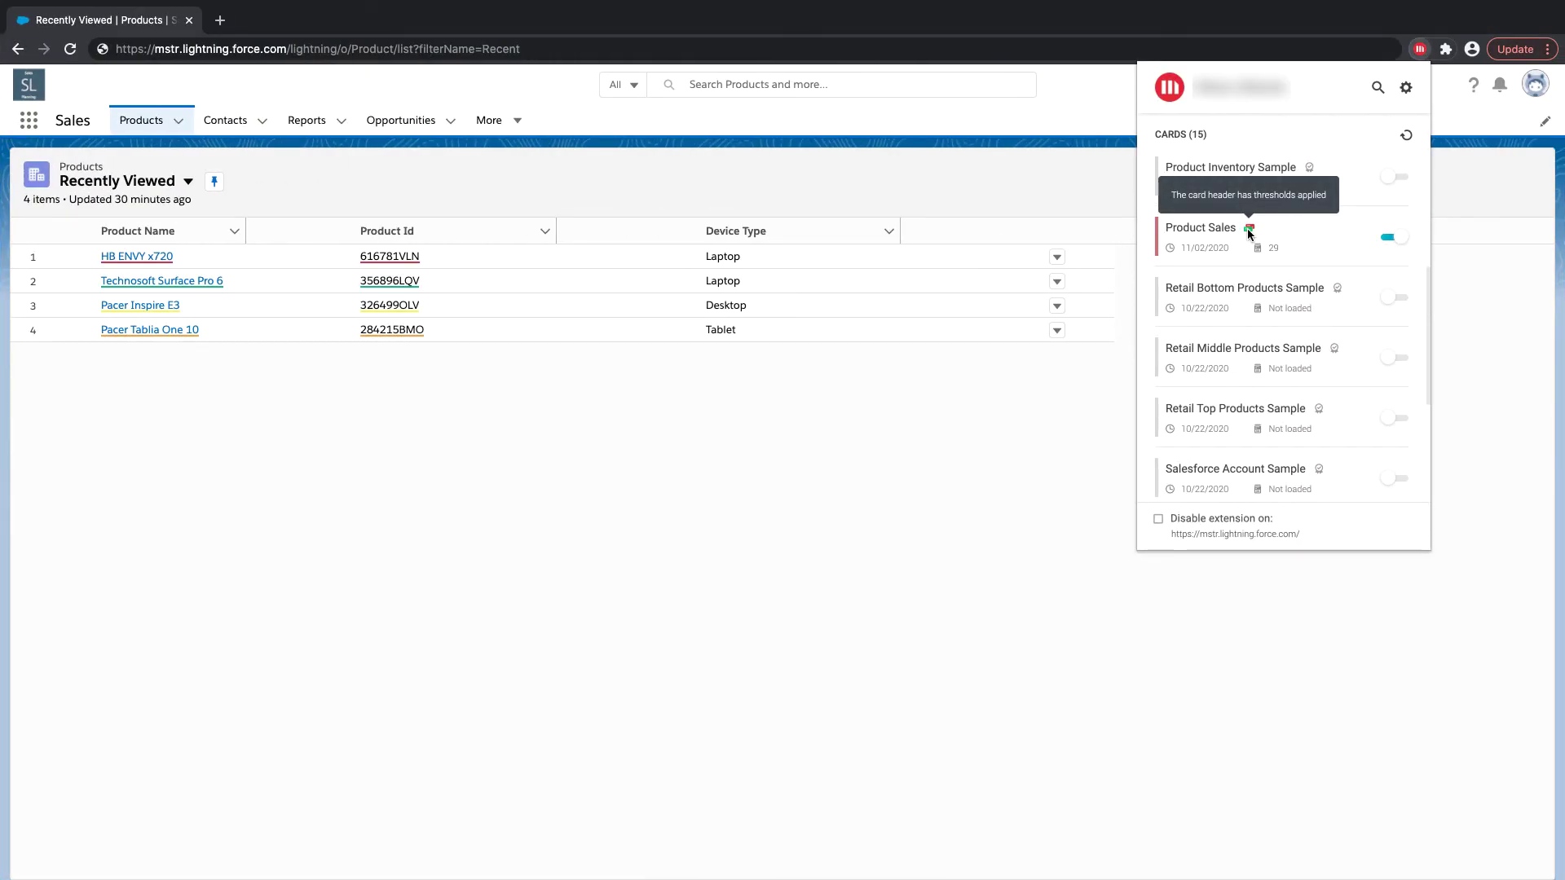
click(1012, 198)
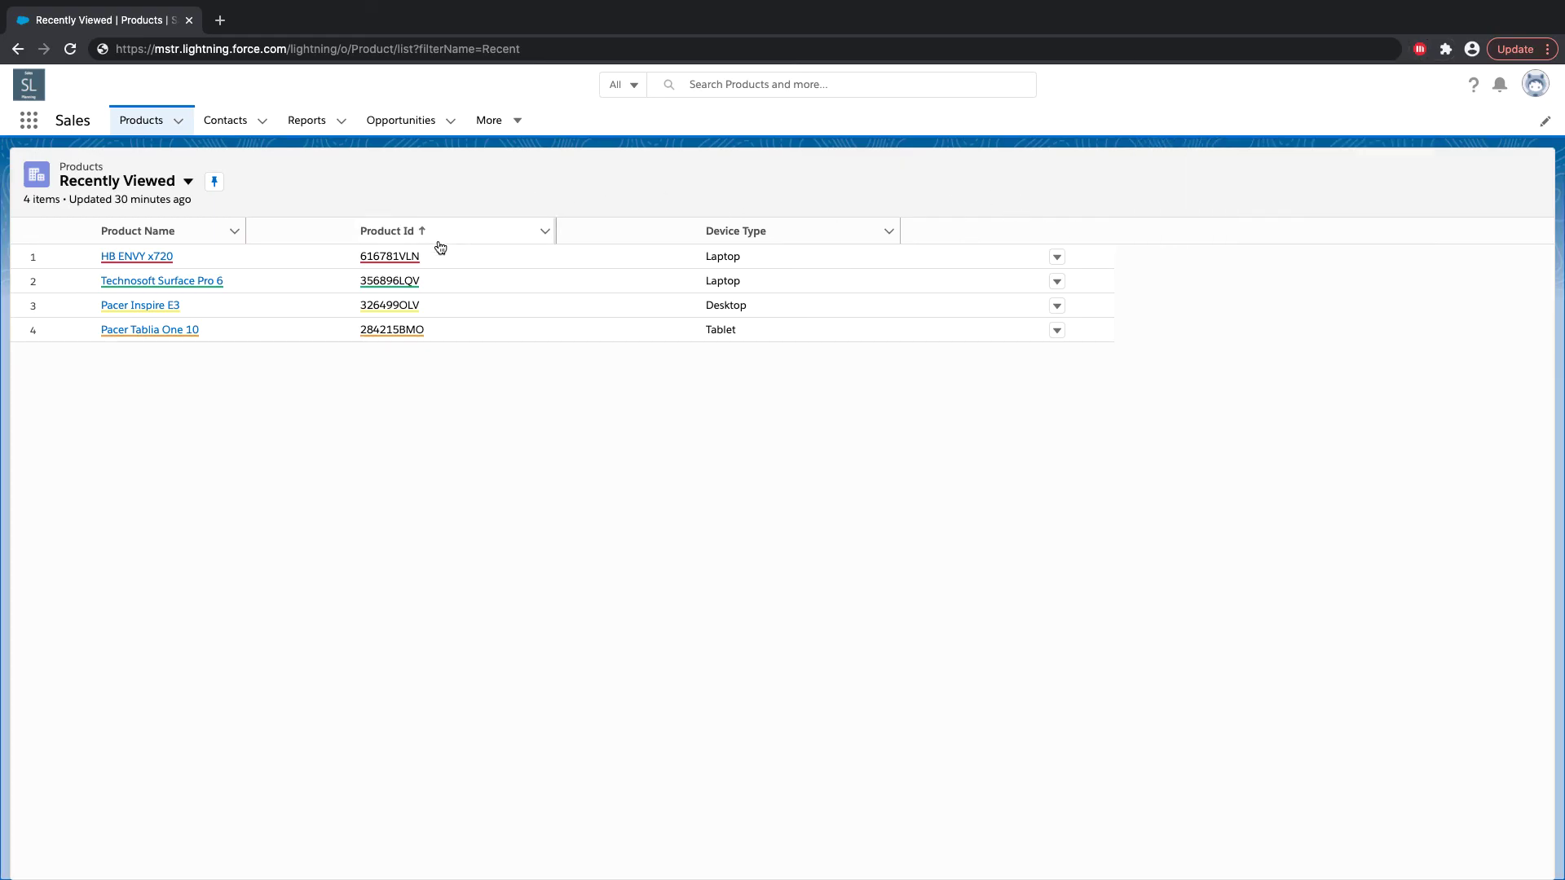
mouse_move(413, 256)
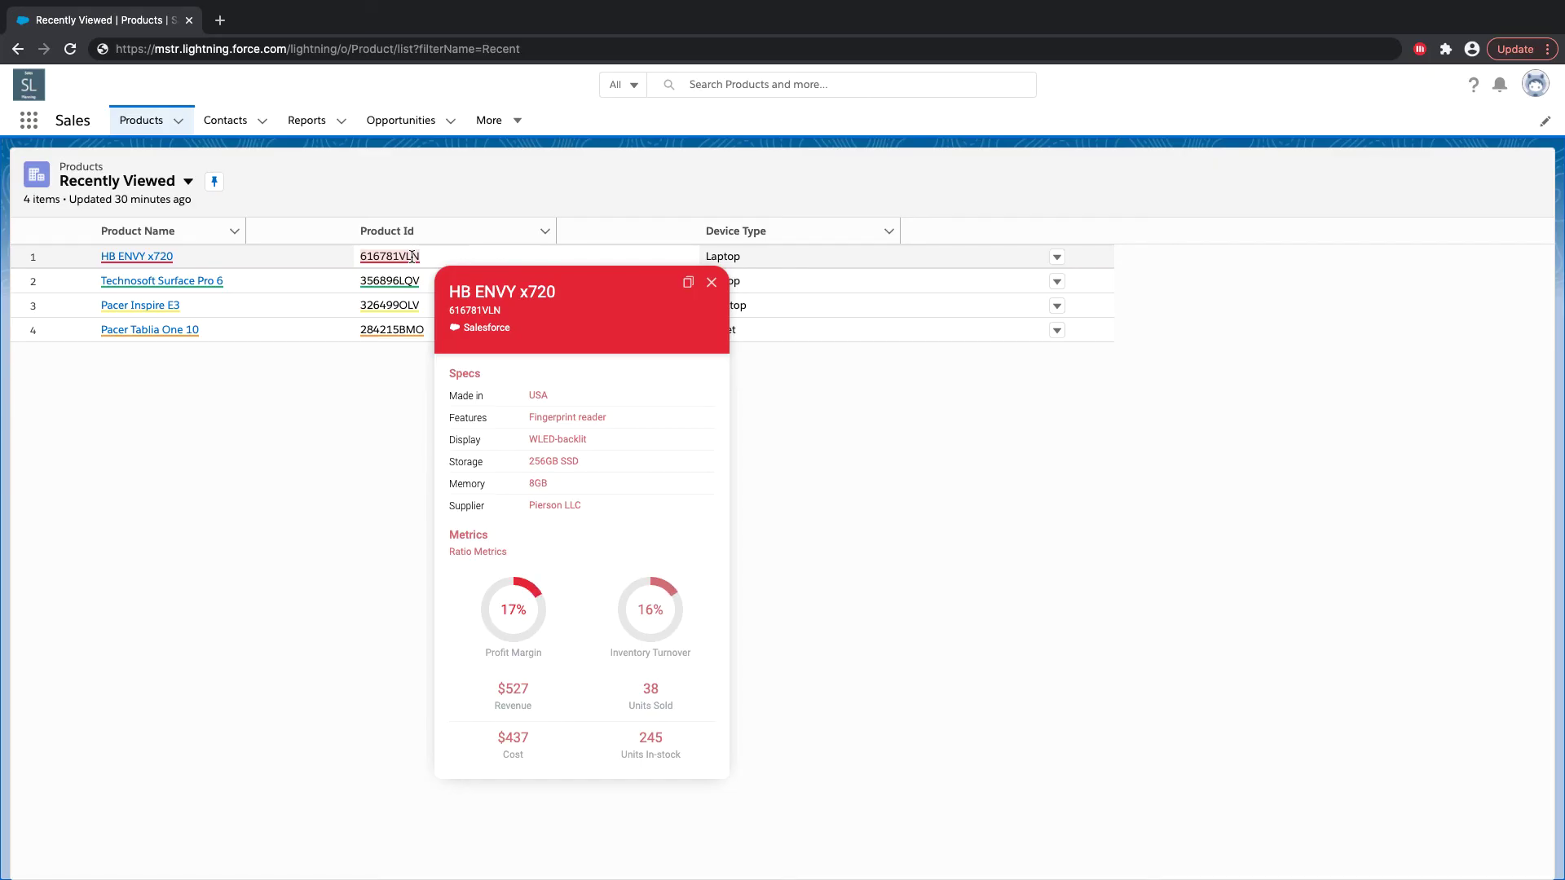